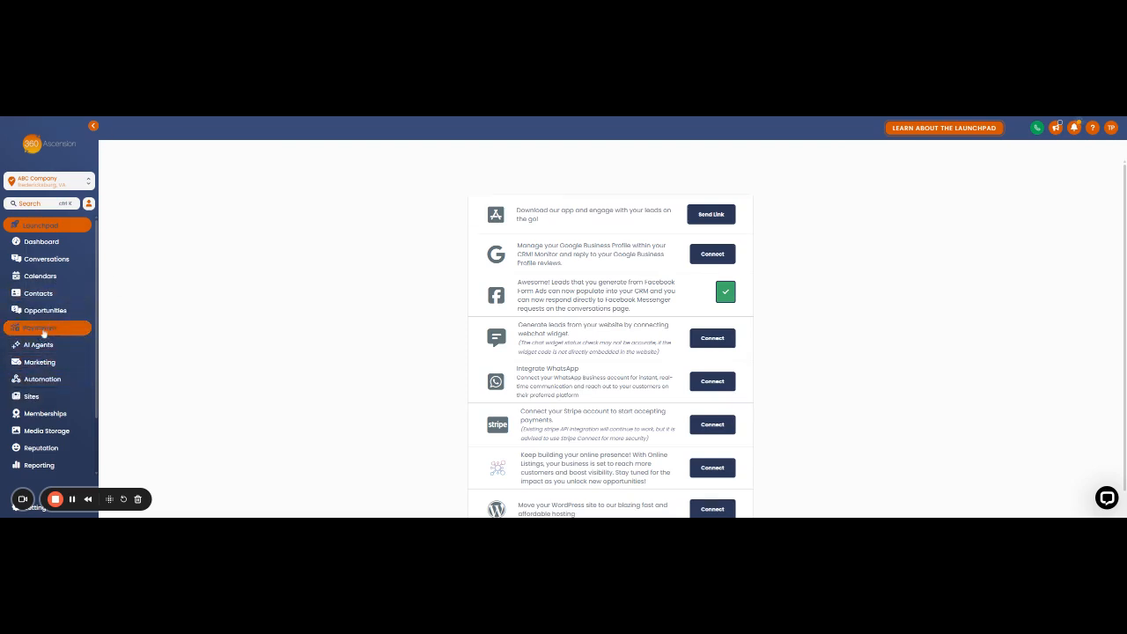
Step: Start creating a new product from the Products page in Payments and title it "Shoes"
left_click(49, 331)
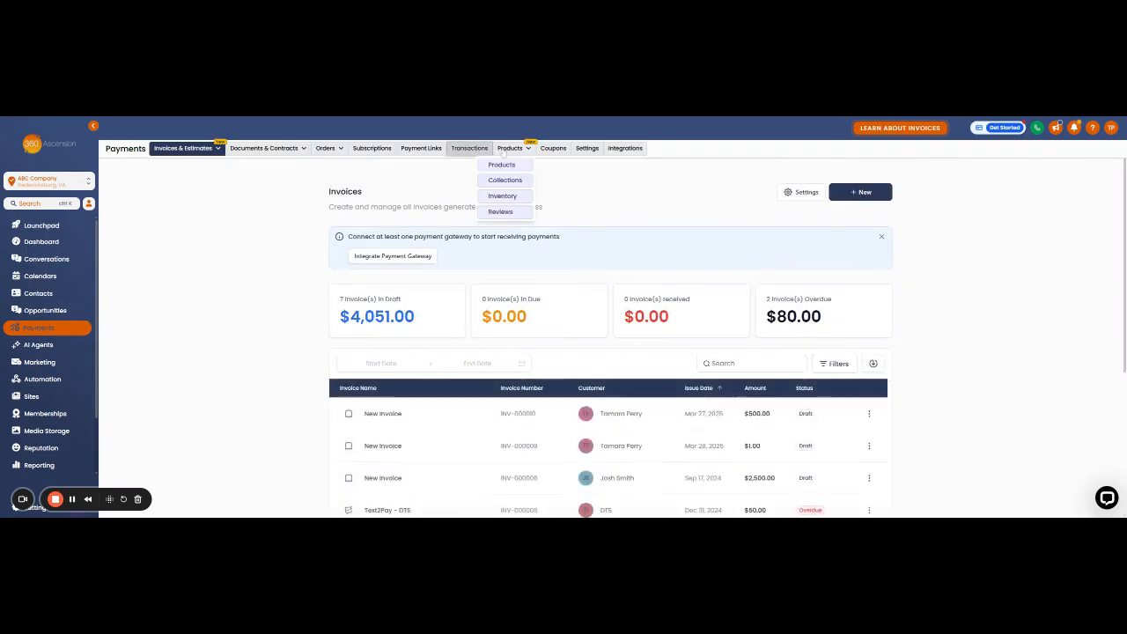
mouse_move(514, 149)
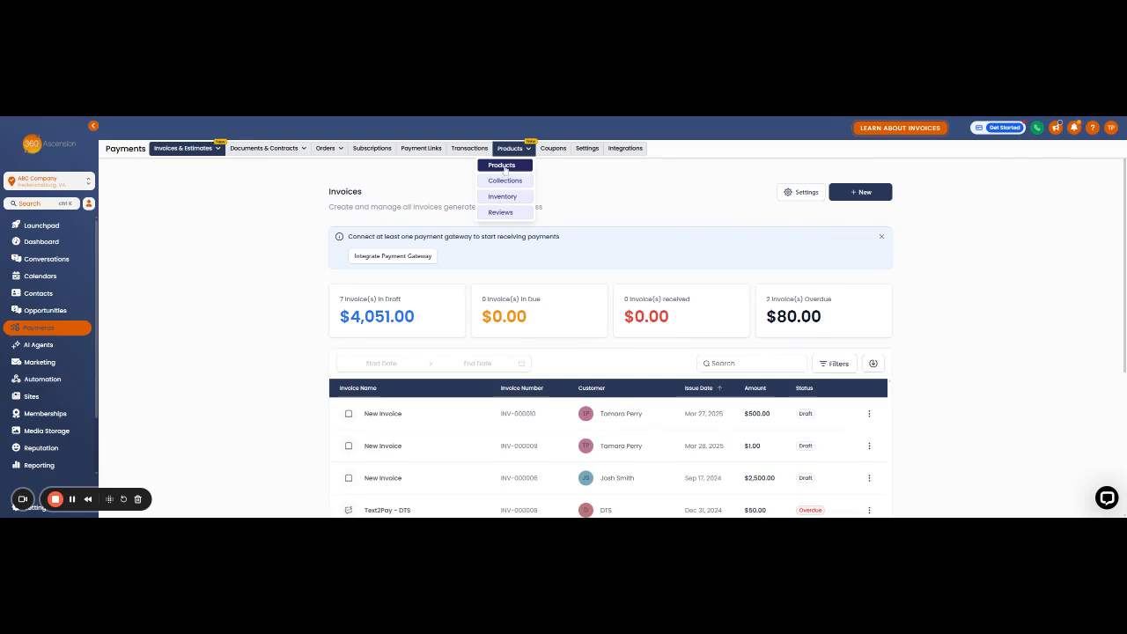
left_click(504, 167)
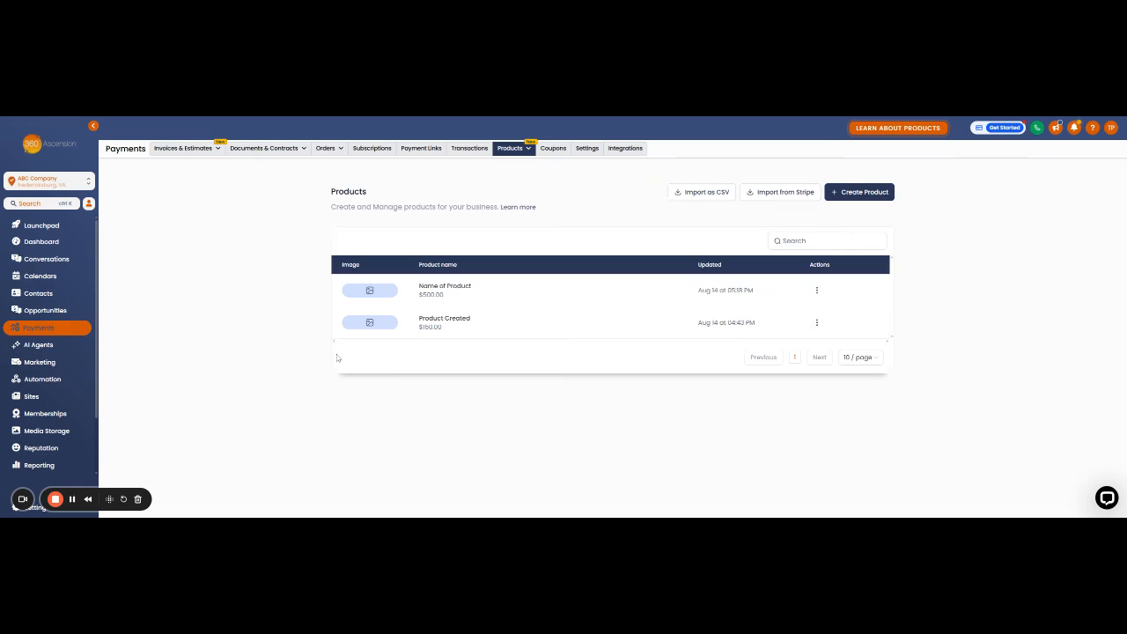
left_click(852, 197)
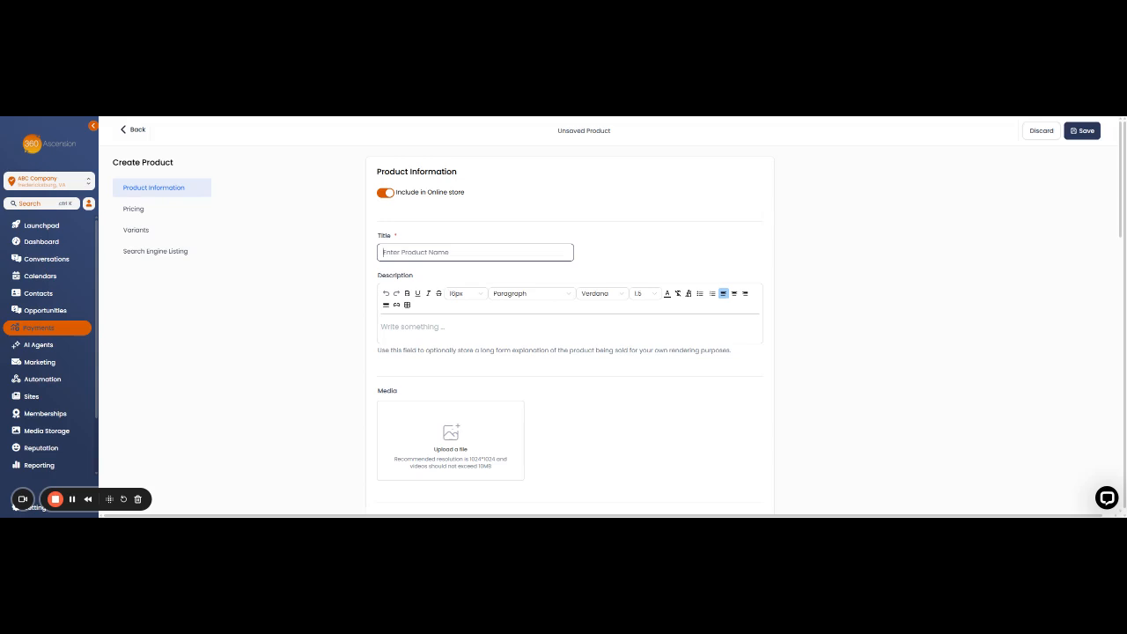
type("Shoes")
Step: Enter the product description "Describe what the shoes are and how they help your customer"
scroll(445, 266, "down", 1)
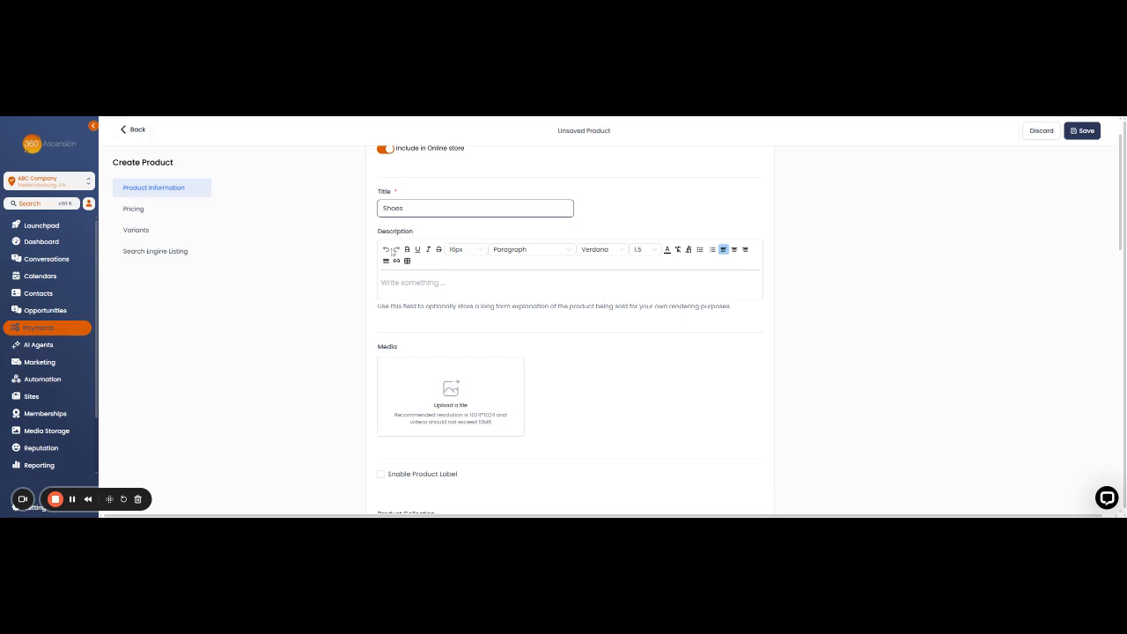
scroll(418, 331, "down", 2)
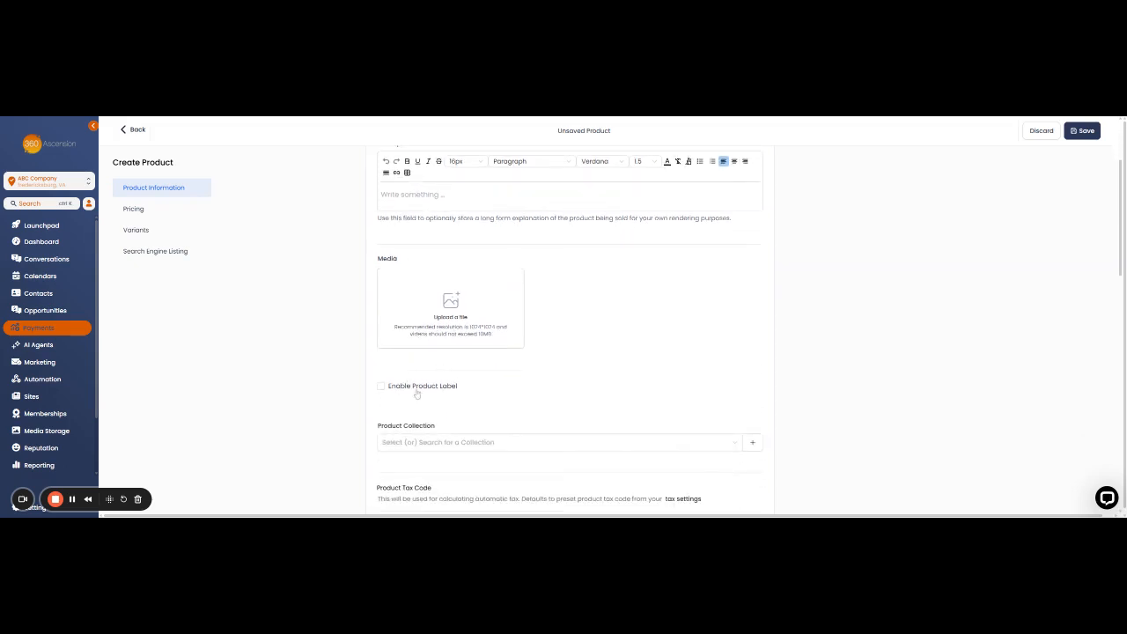
scroll(462, 383, "up", 3)
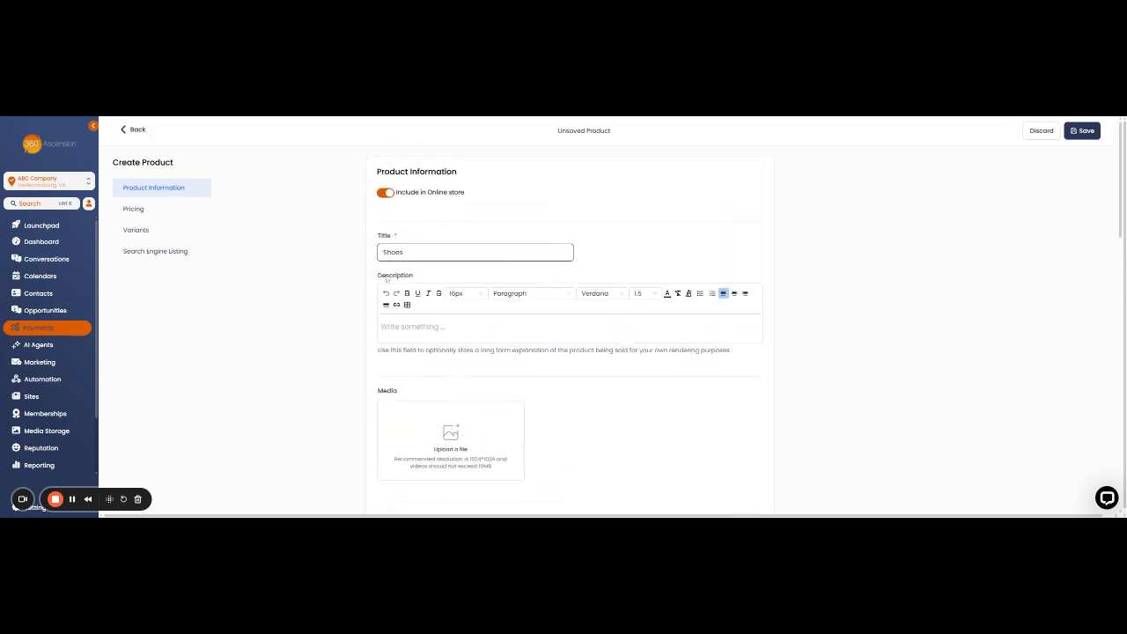
left_click(458, 328)
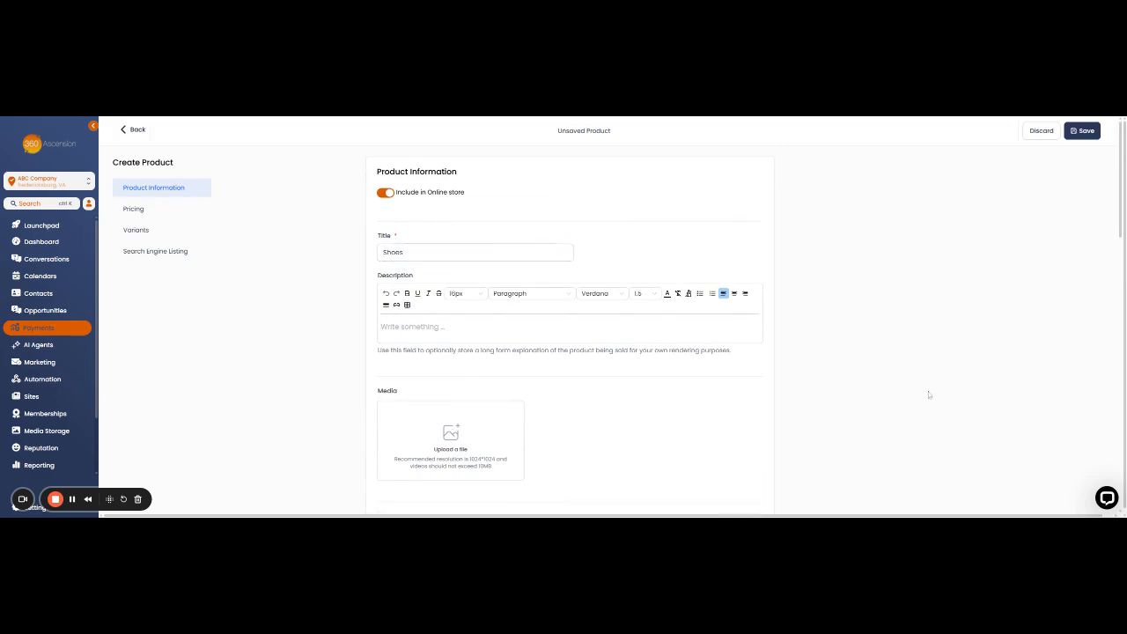
type("Describe what the shoes are and how they help")
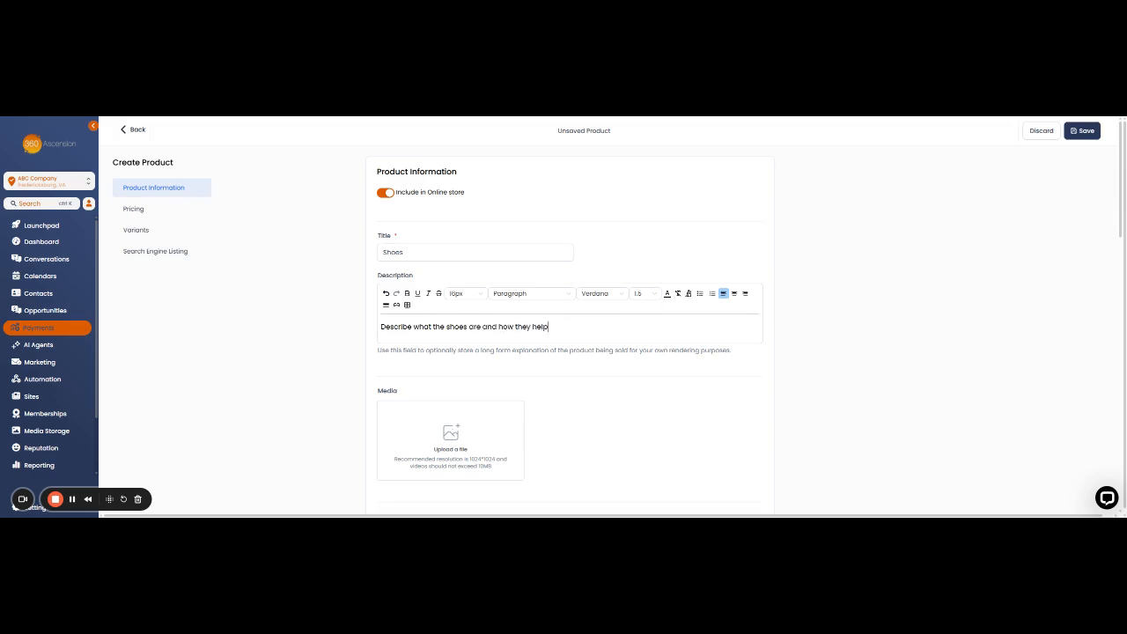
type(" your customer")
Step: Try to add a blue running shoe image to the product's media by searching all media sources for "shoe"
scroll(452, 395, "down", 3)
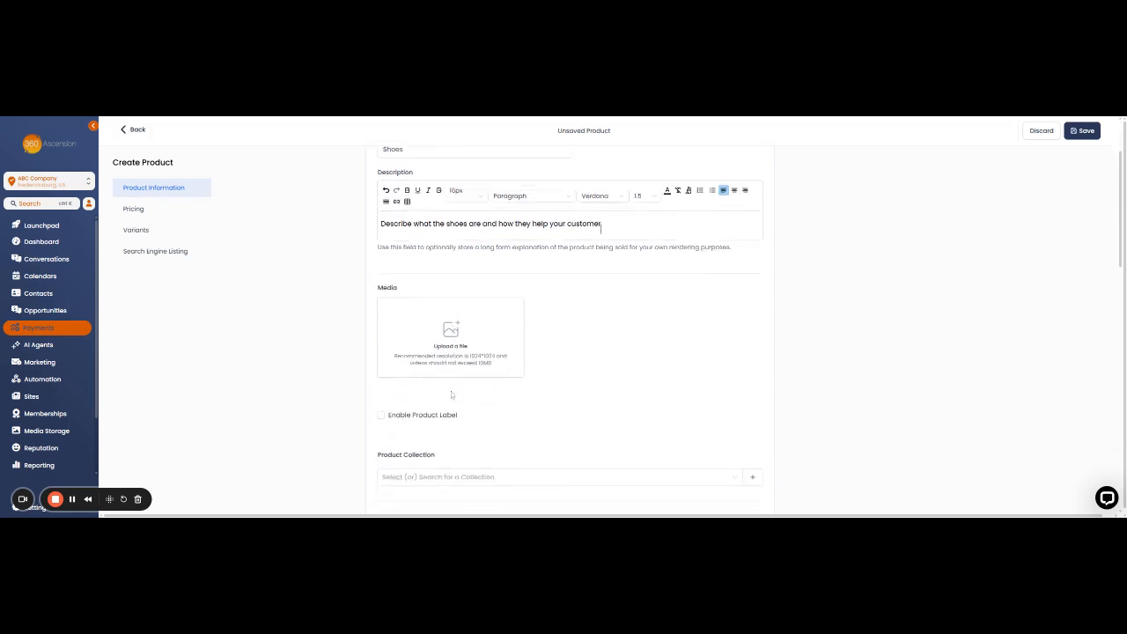
left_click(476, 326)
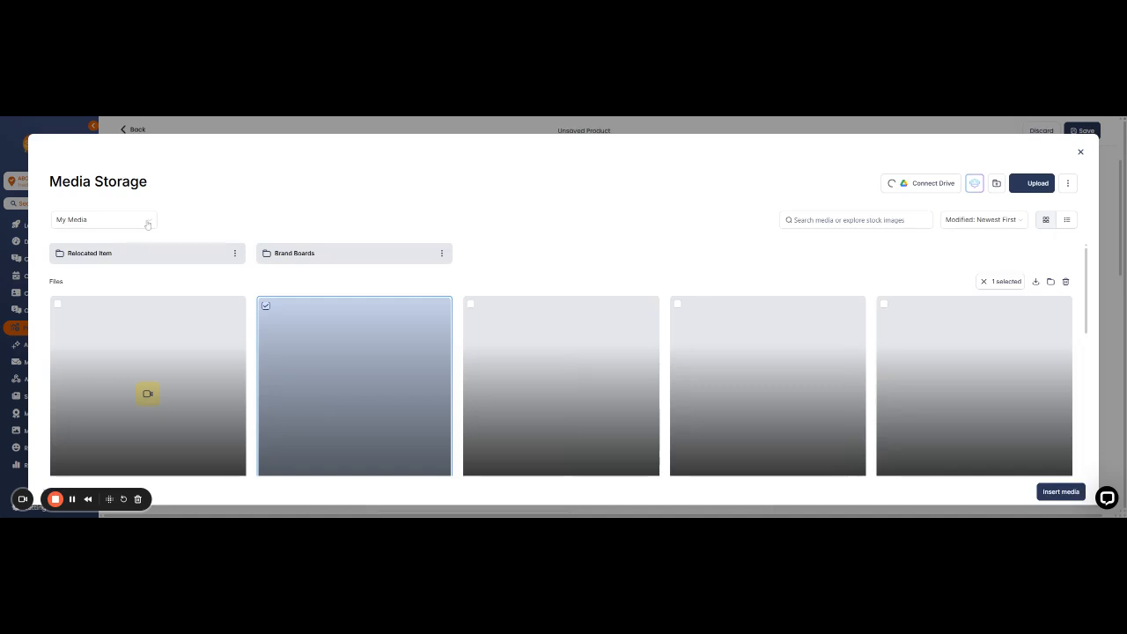
left_click(148, 225)
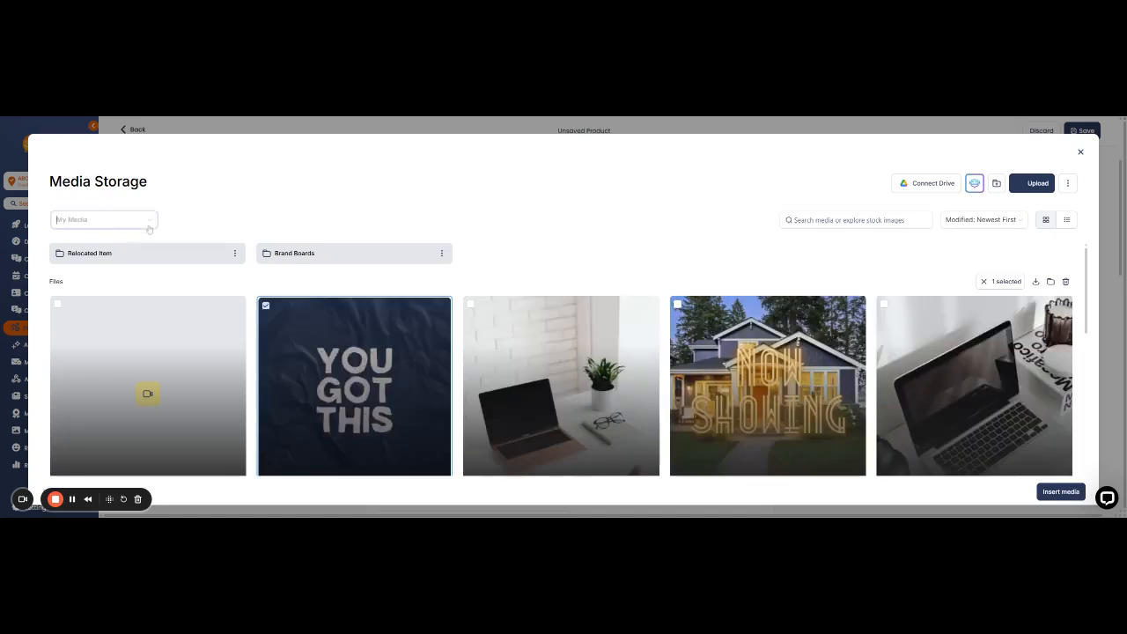
left_click(115, 239)
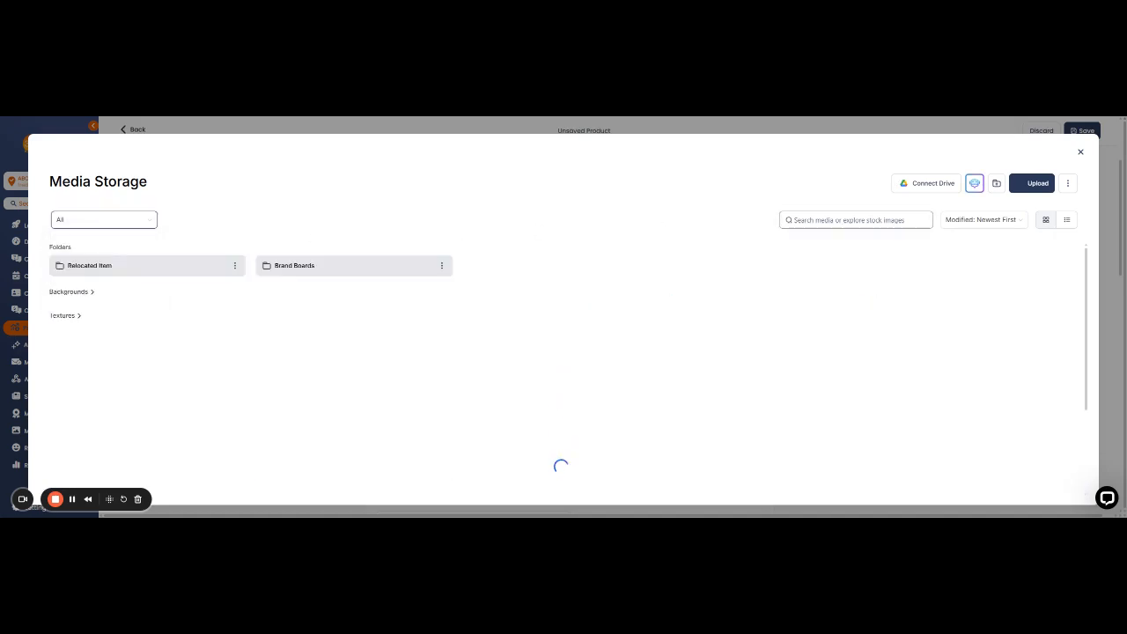
left_click(854, 220)
type("shoe")
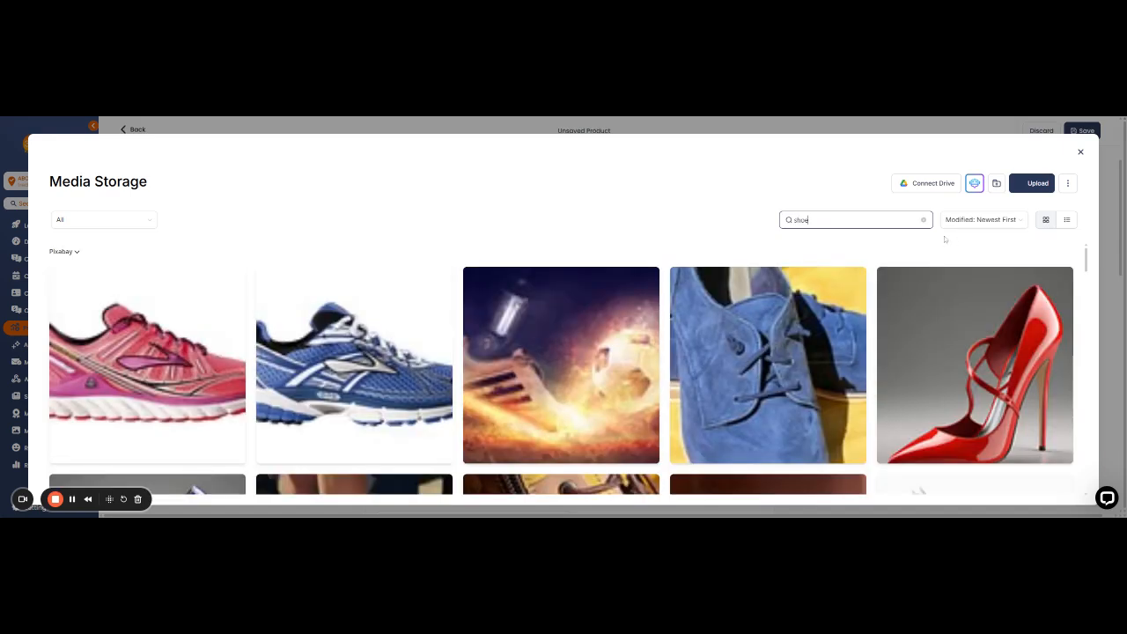
left_click(323, 359)
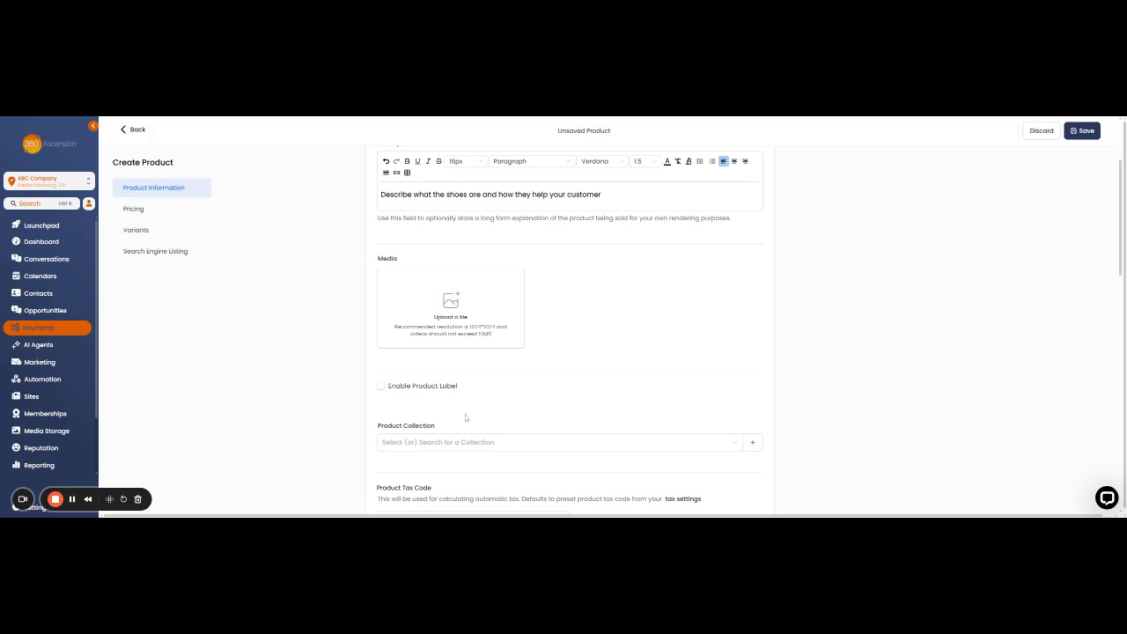
Step: Enable the product label and set its content to "Sale"
scroll(466, 418, "down", 1)
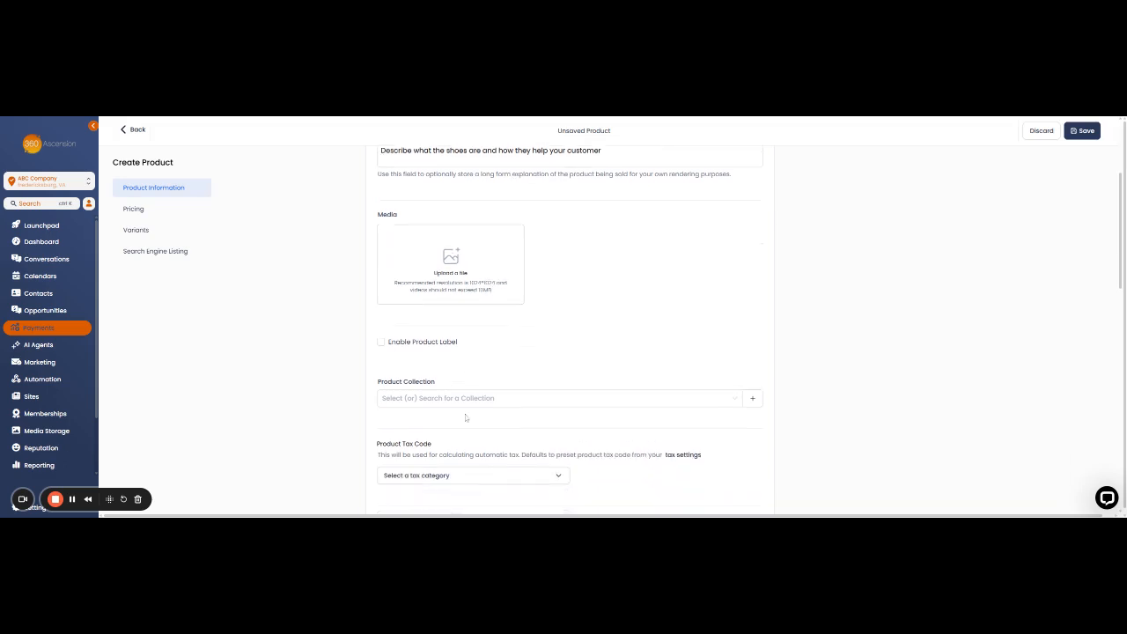
left_click(381, 343)
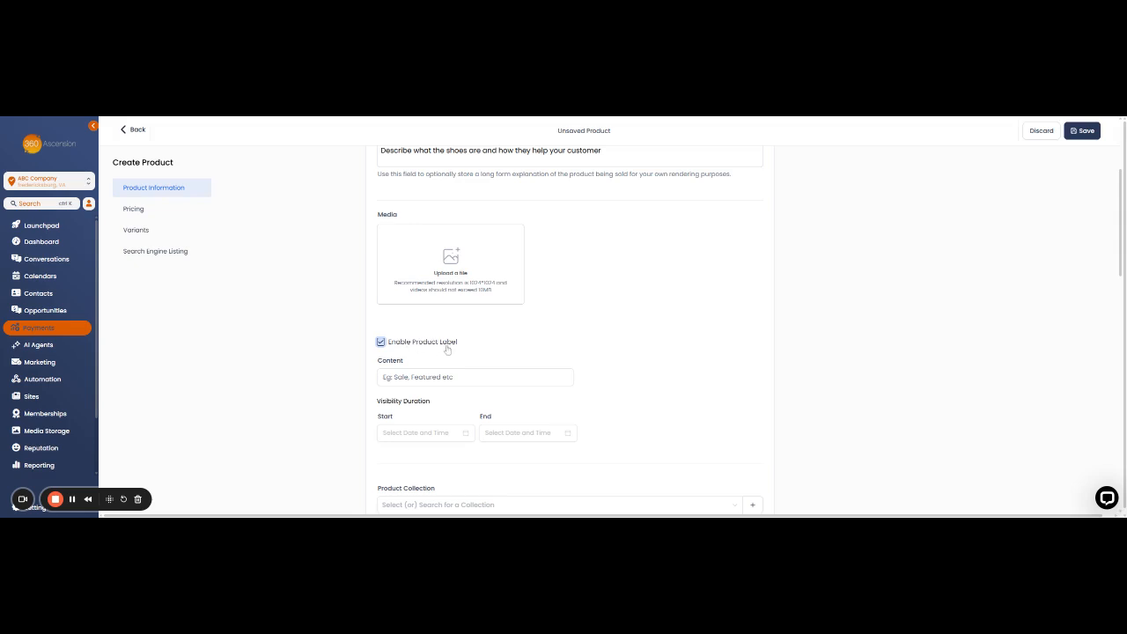
left_click(540, 376)
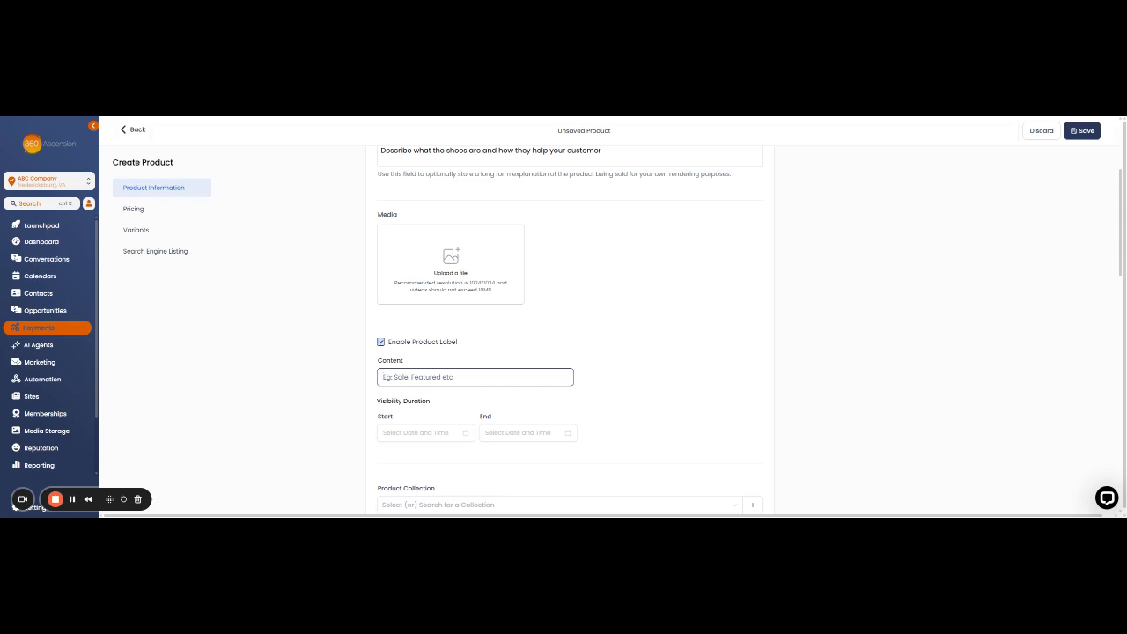
type("Sale")
Step: Set the product label's visibility duration to start on 2025-03-31 and end on 2025-04-05
left_click(465, 419)
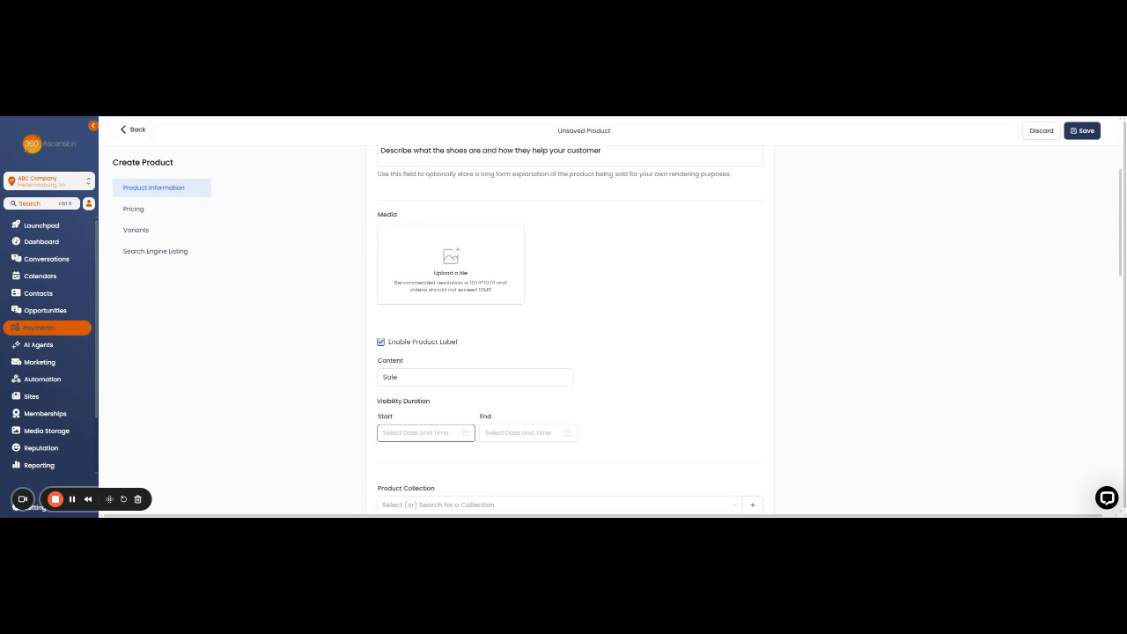
left_click(425, 432)
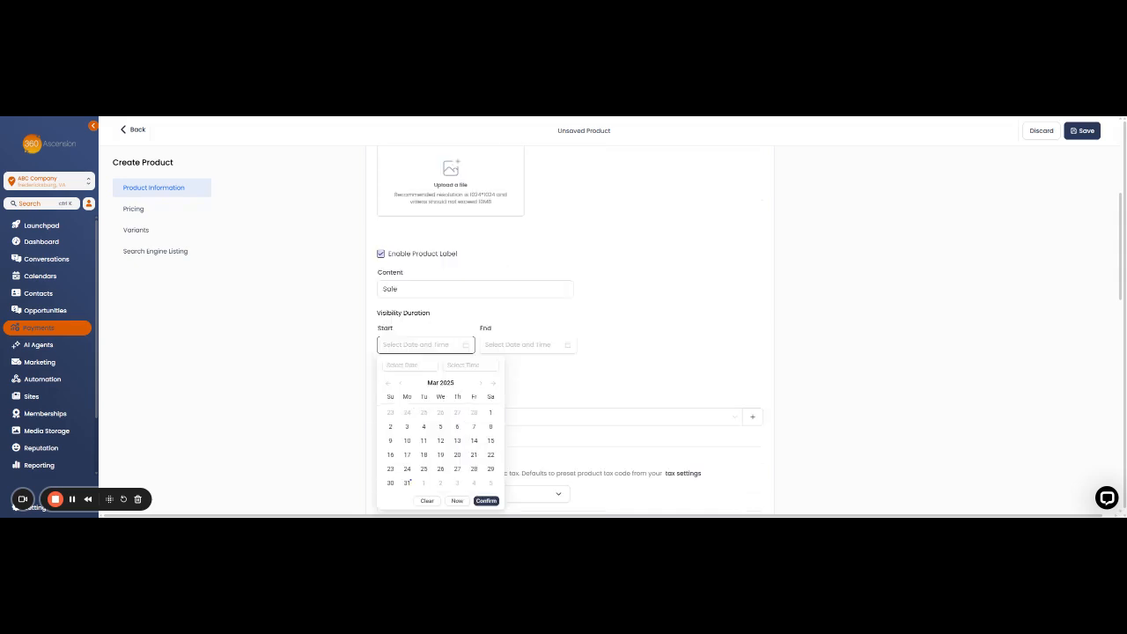
left_click(424, 484)
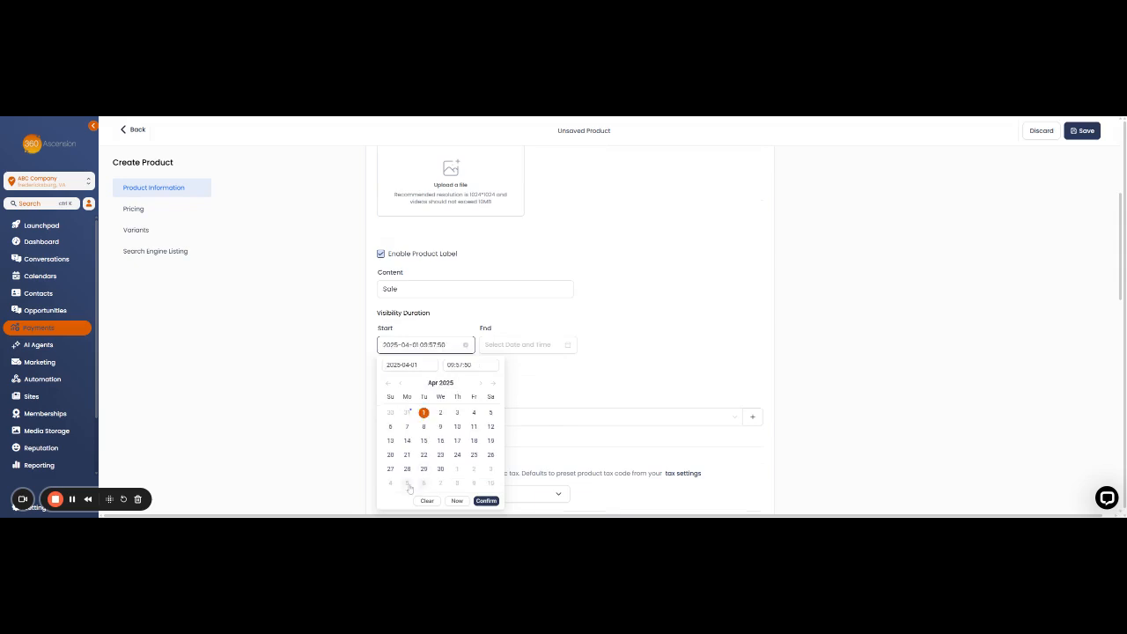
left_click(406, 412)
left_click(487, 501)
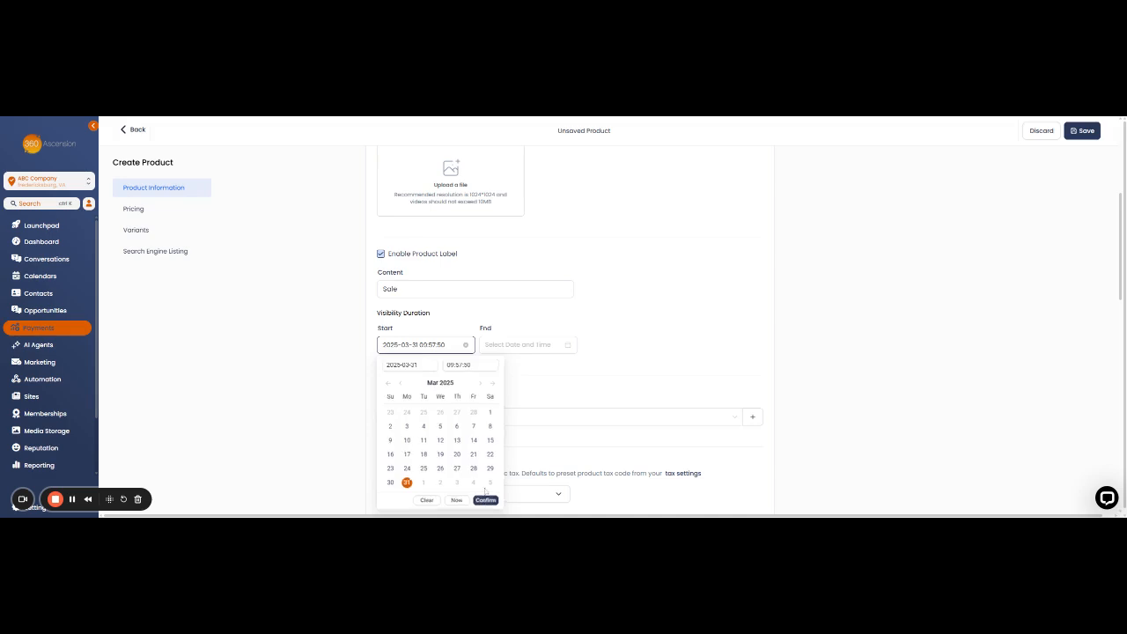
left_click(527, 345)
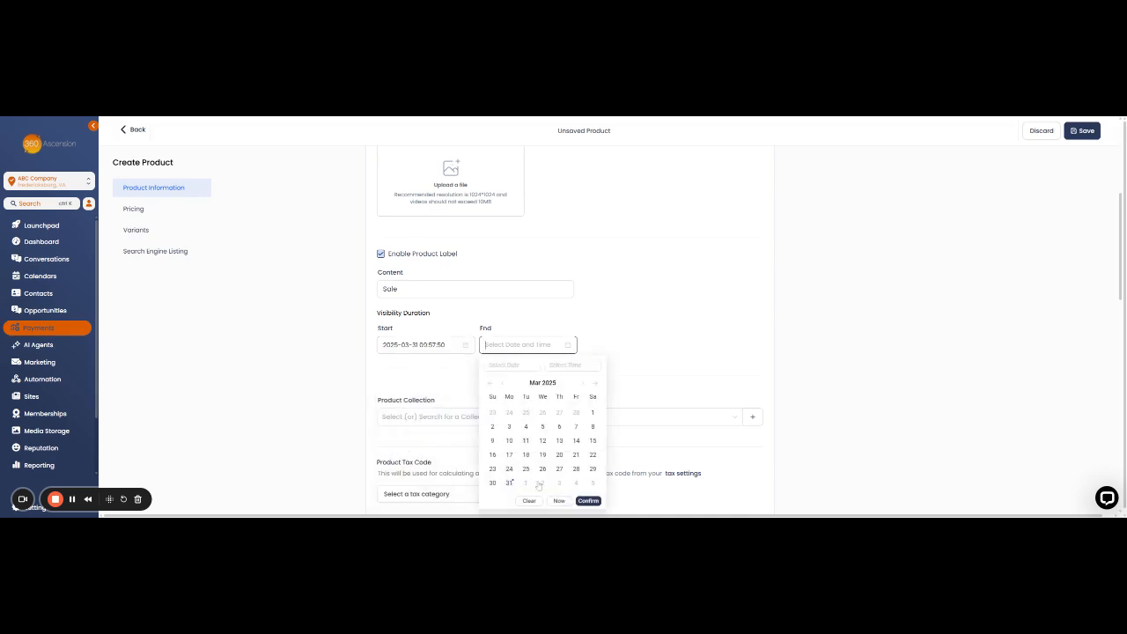
left_click(592, 484)
left_click(589, 501)
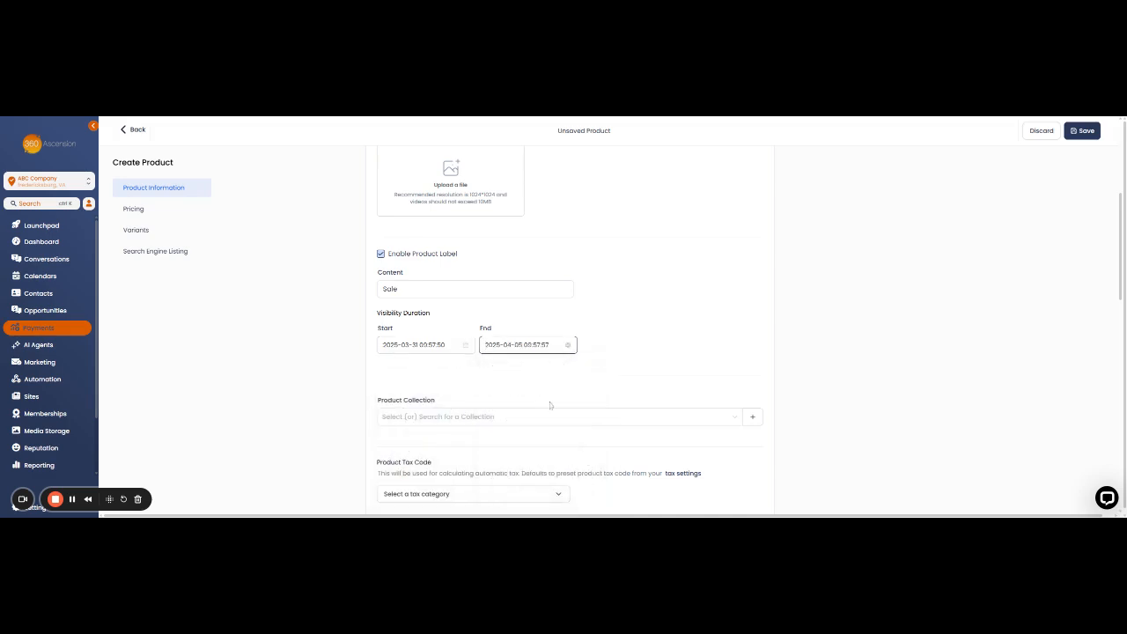
Step: Try again to insert the blue running shoe stock image as product media, searching for "shoe" across all sources
scroll(443, 314, "up", 3)
left_click(447, 310)
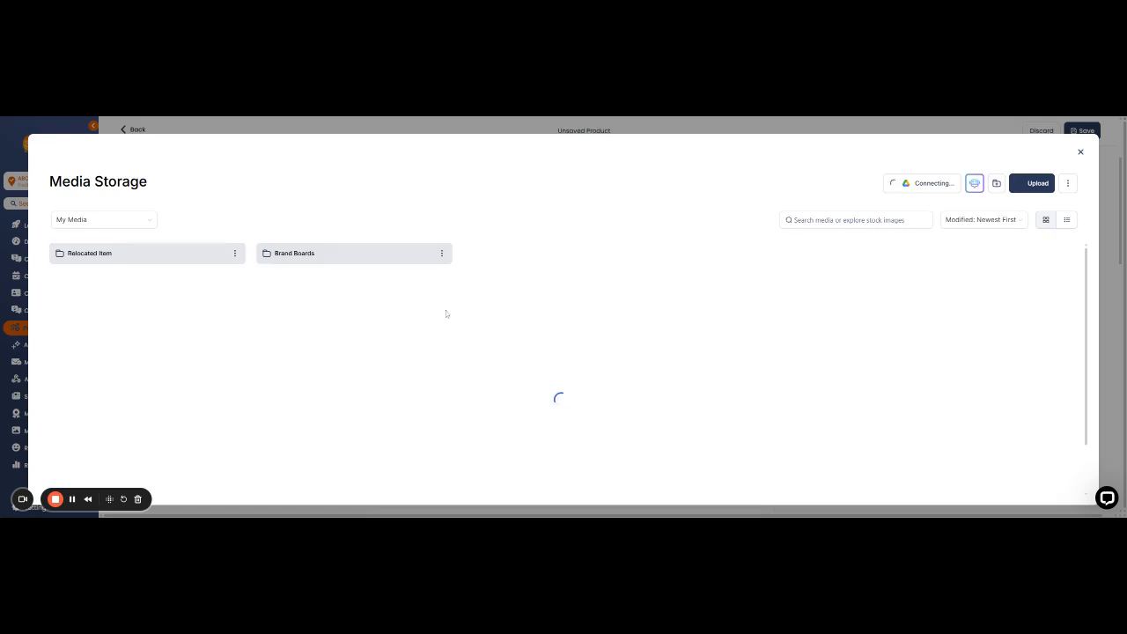
type("shoe")
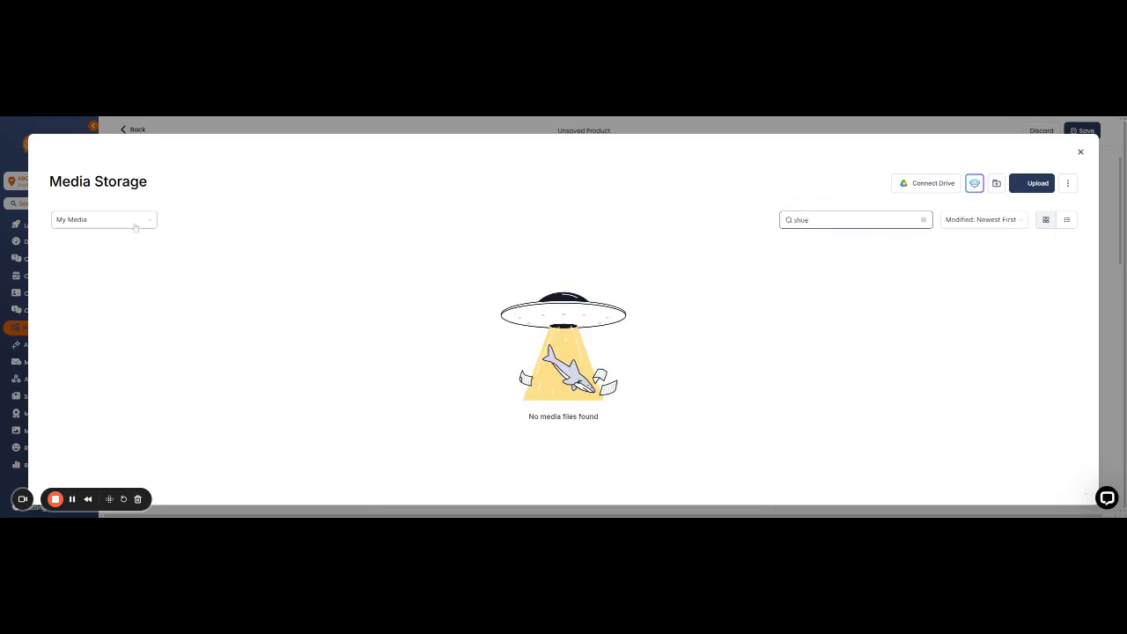
left_click(104, 220)
left_click(72, 239)
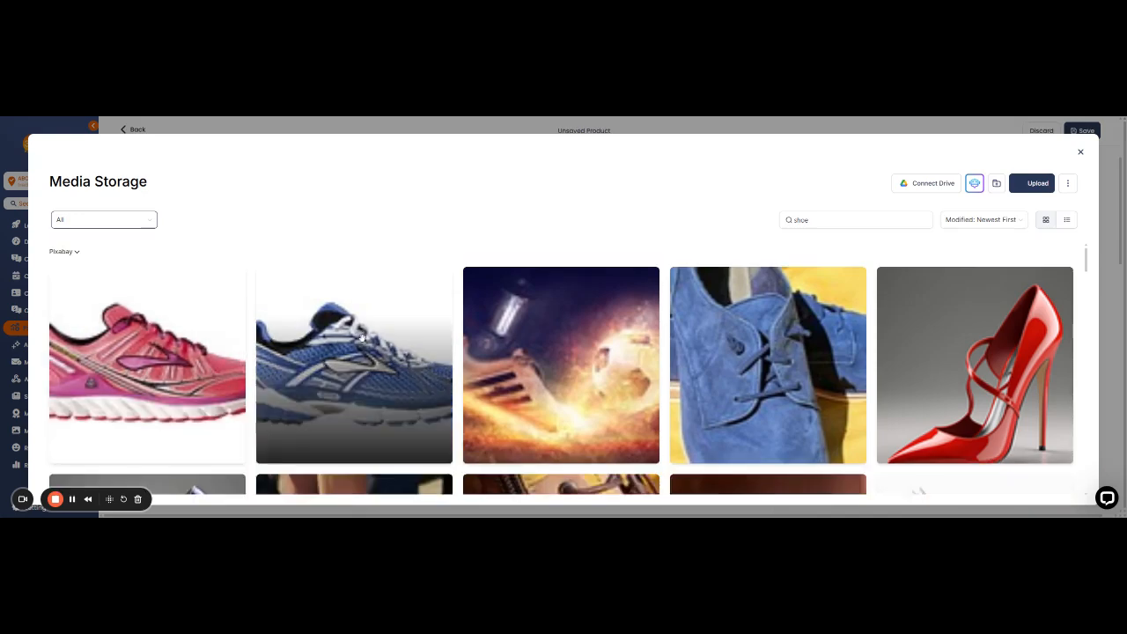
double_click(364, 338)
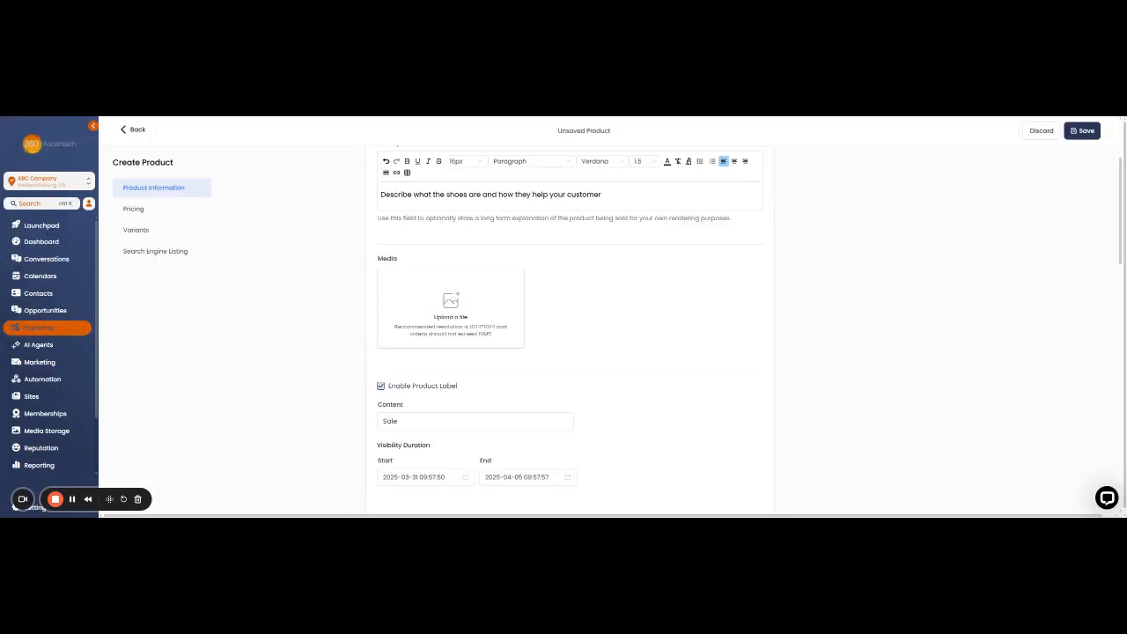
Step: Create a new product collection named "Clothing", showing its additional SEO options and leaving them blank before adding it
scroll(666, 396, "down", 3)
scroll(667, 396, "up", 1)
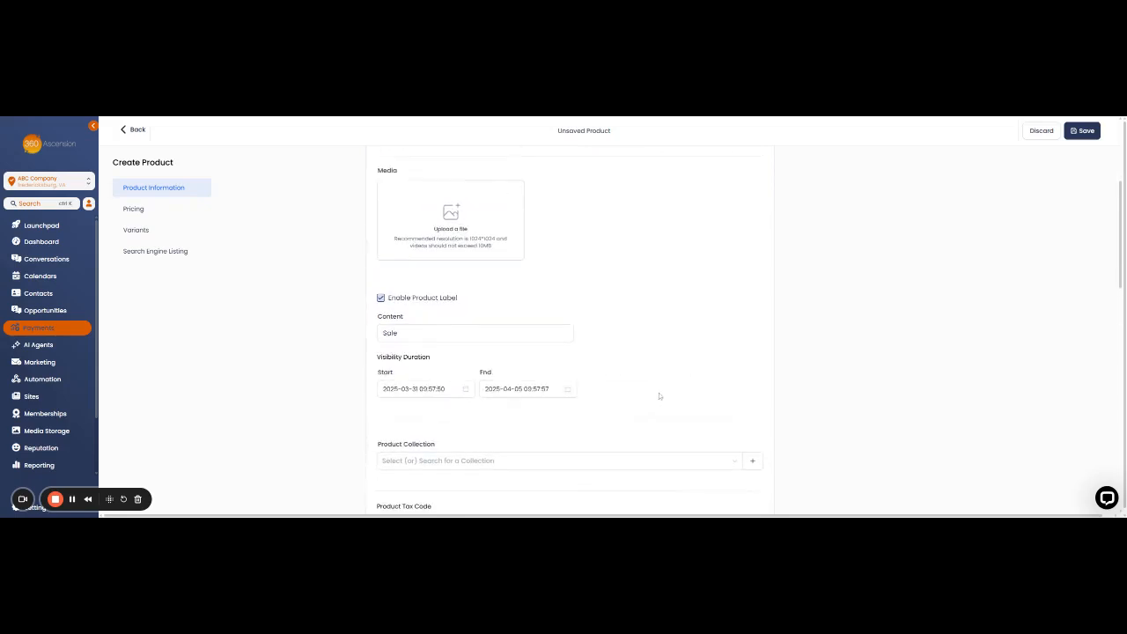
scroll(519, 394, "down", 1)
scroll(453, 422, "down", 1)
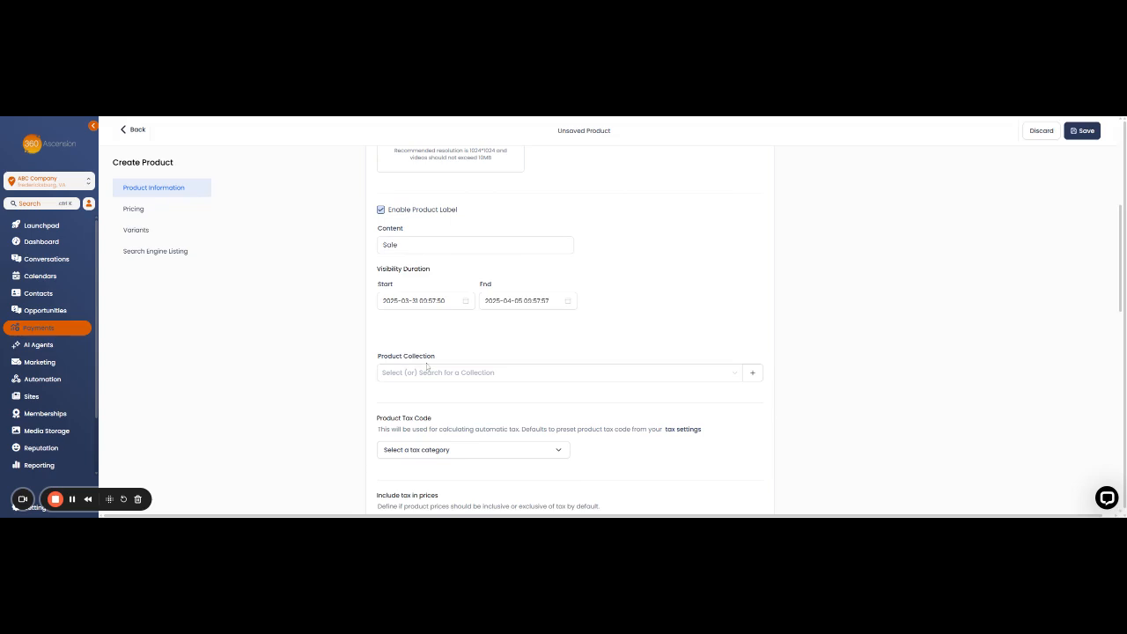
left_click(752, 380)
left_click(752, 380)
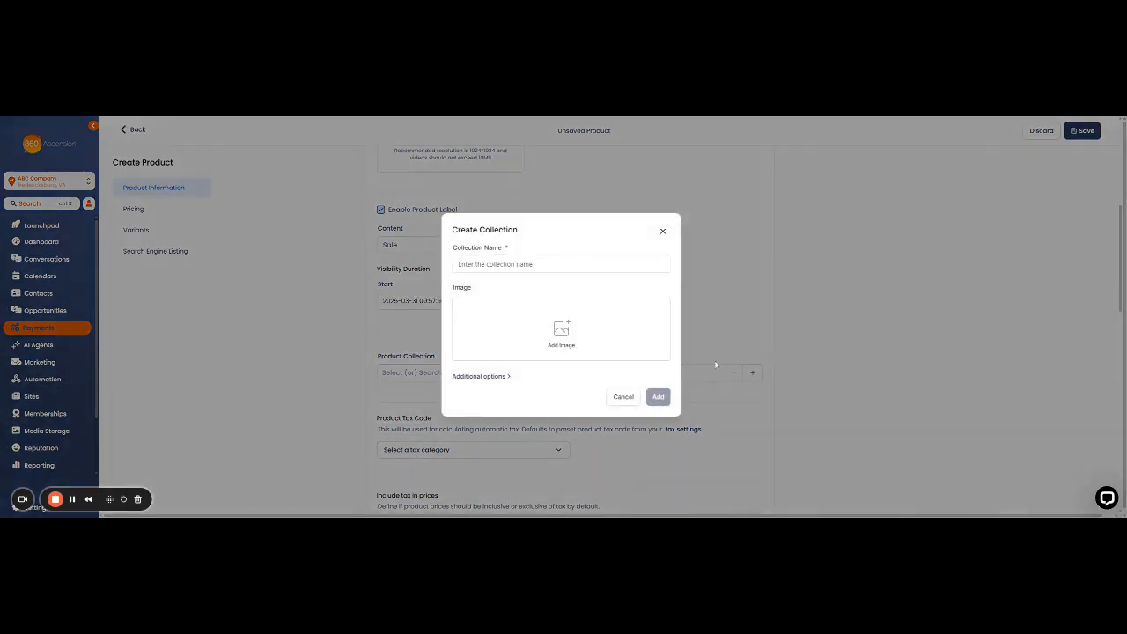
left_click(521, 264)
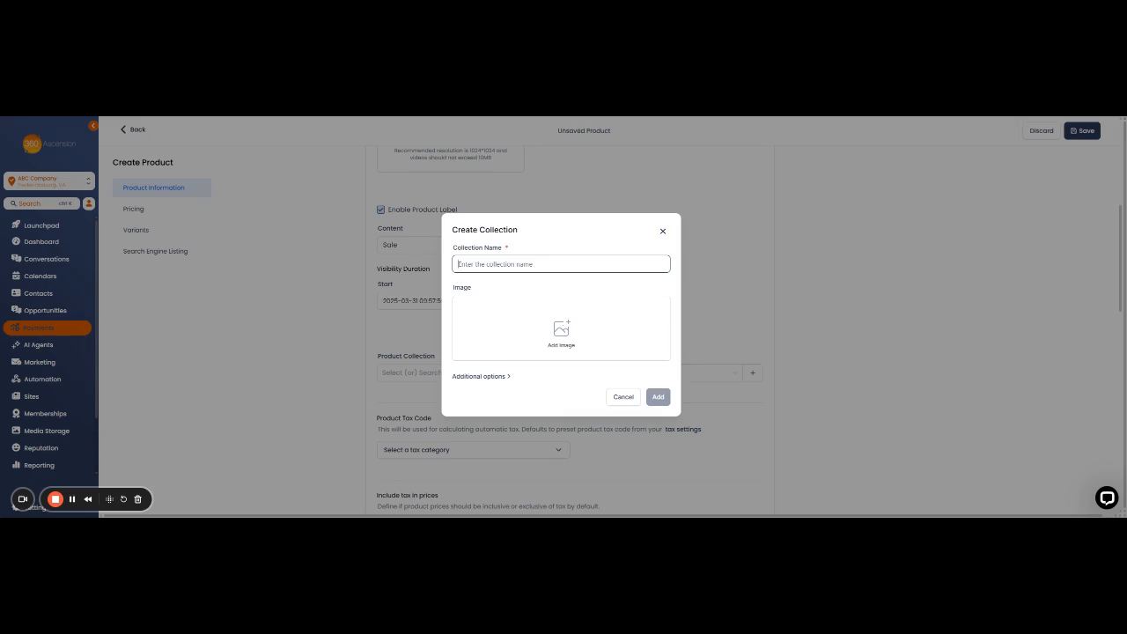
type("Clothing")
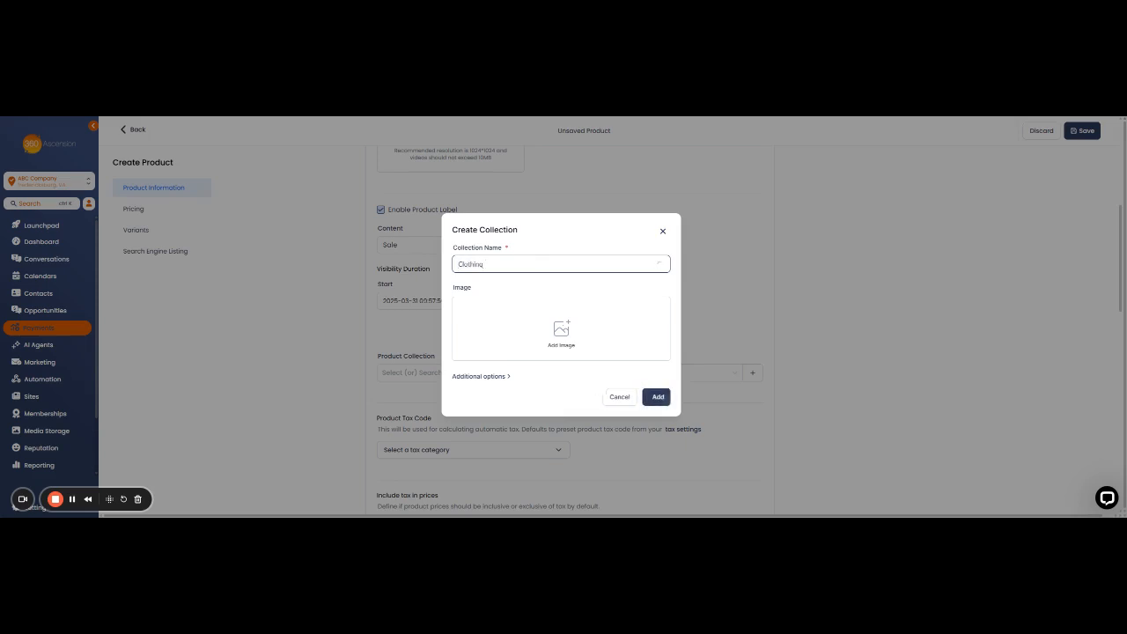
left_click(491, 379)
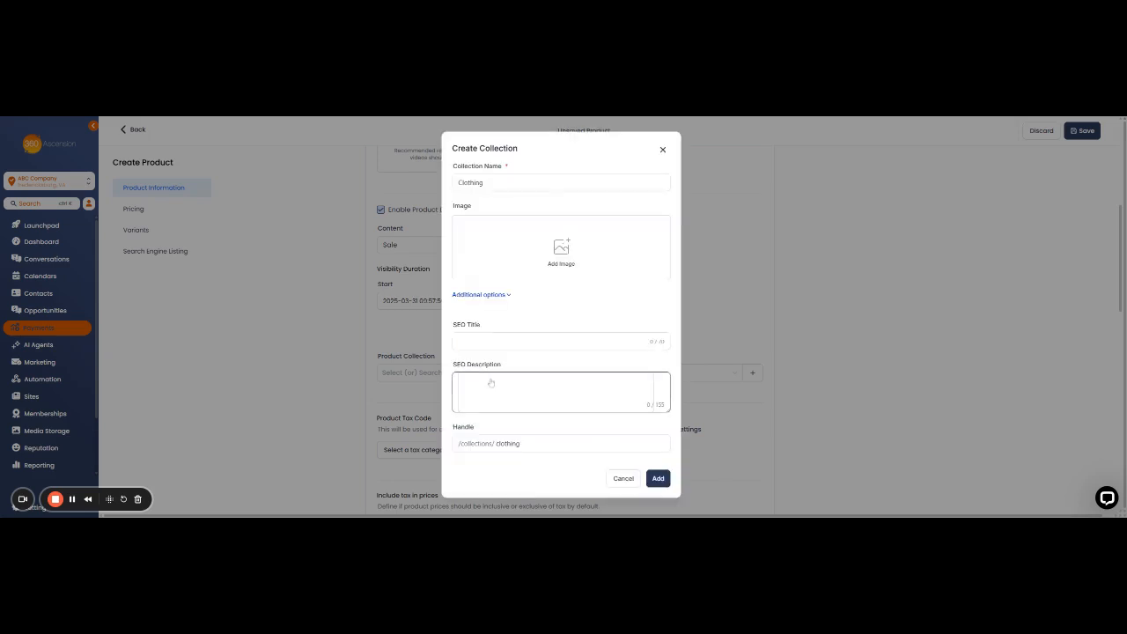
left_click(659, 479)
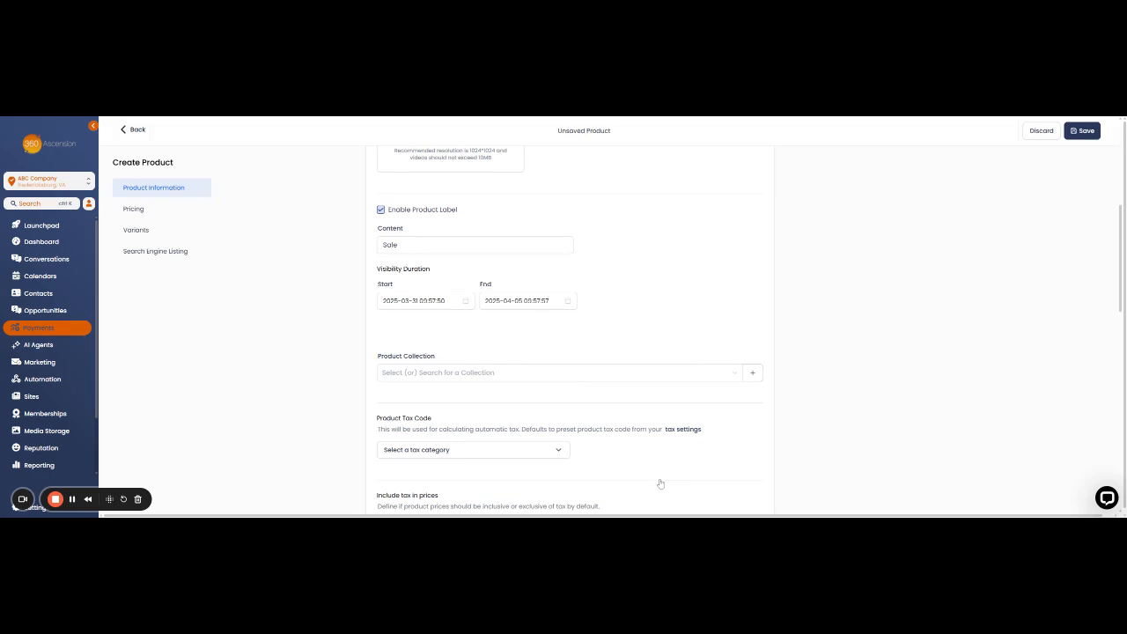
Step: Assign the product to the "Clothing" product collection
left_click(734, 376)
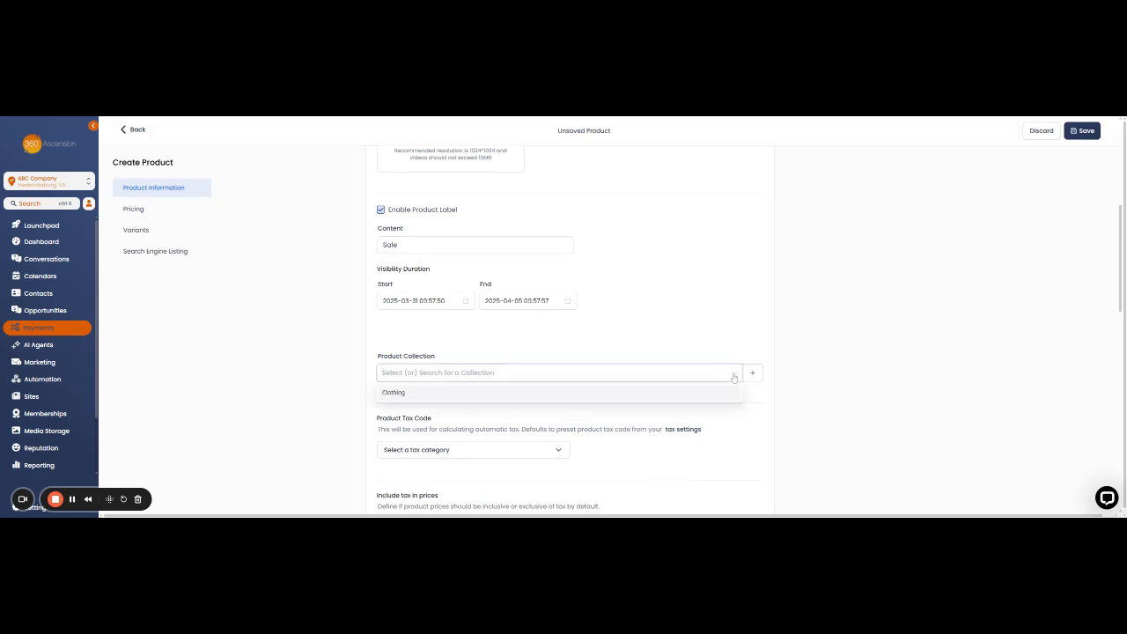
left_click(434, 396)
left_click(483, 345)
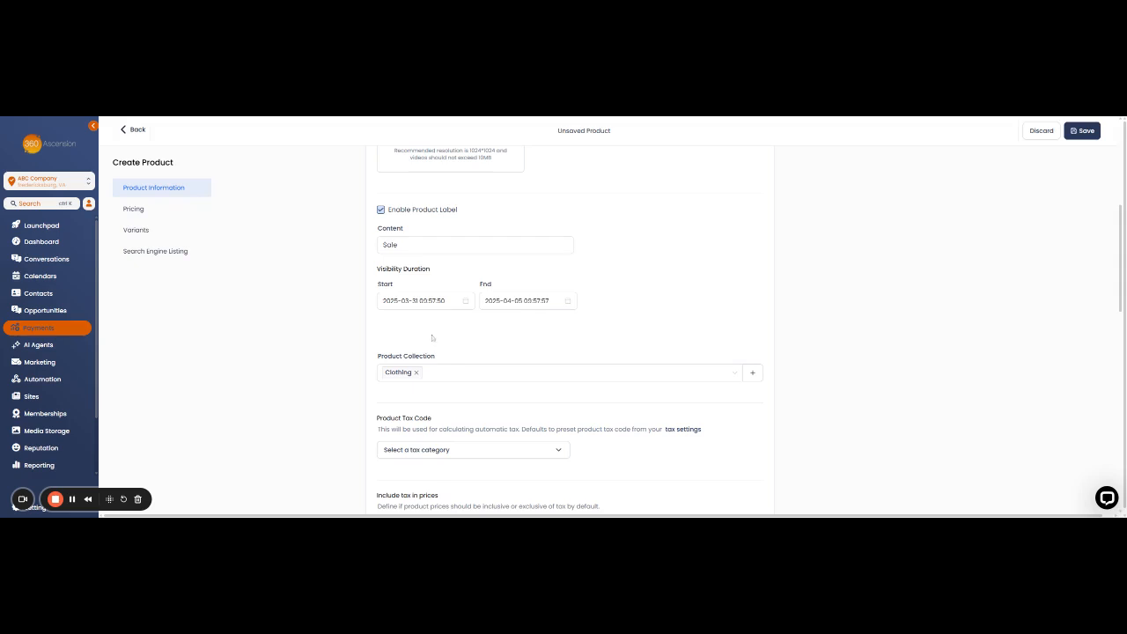
Step: Look through the available product tax categories and close the list without choosing one
scroll(428, 362, "down", 4)
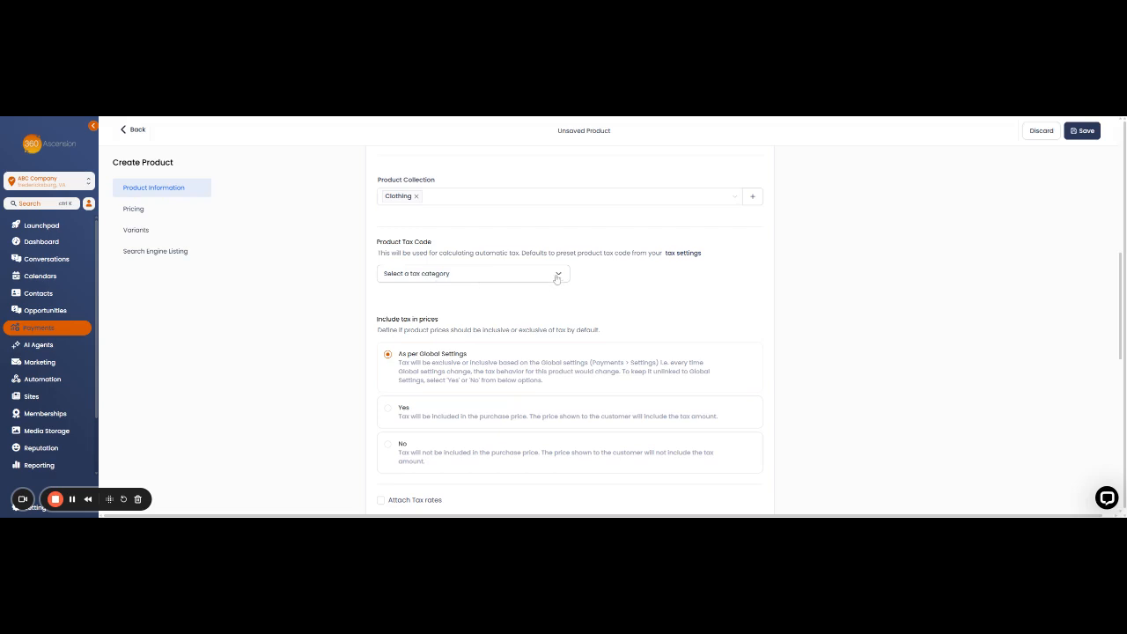
left_click(459, 283)
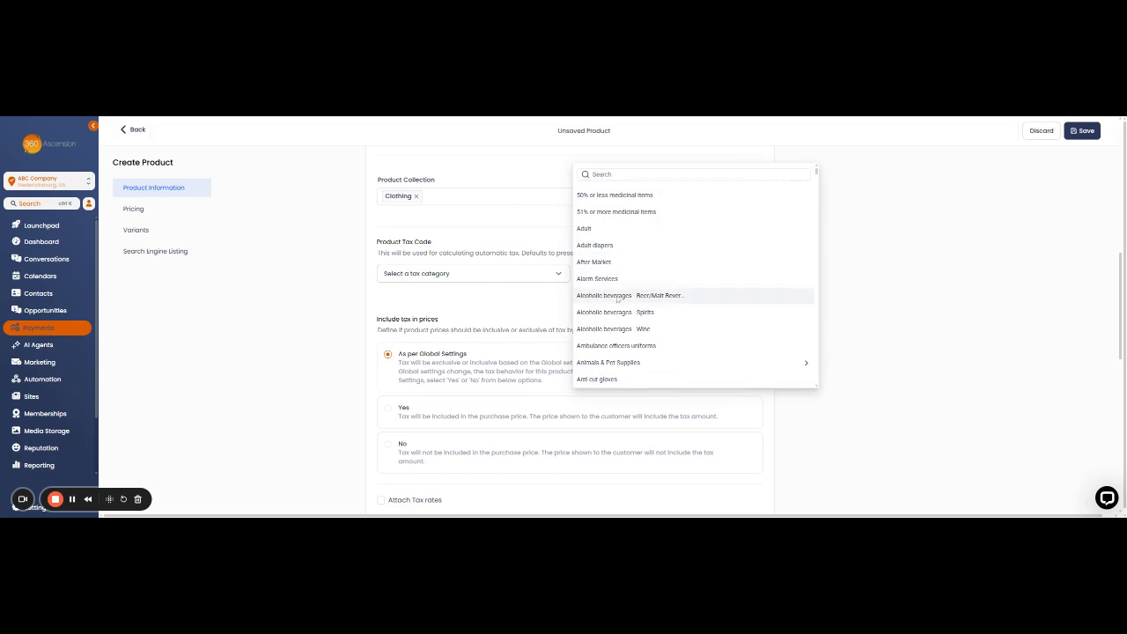
left_click(518, 307)
Step: Set the include-tax-in-prices option to "No" and show the additional product options containing the statement descriptor
scroll(431, 282, "down", 2)
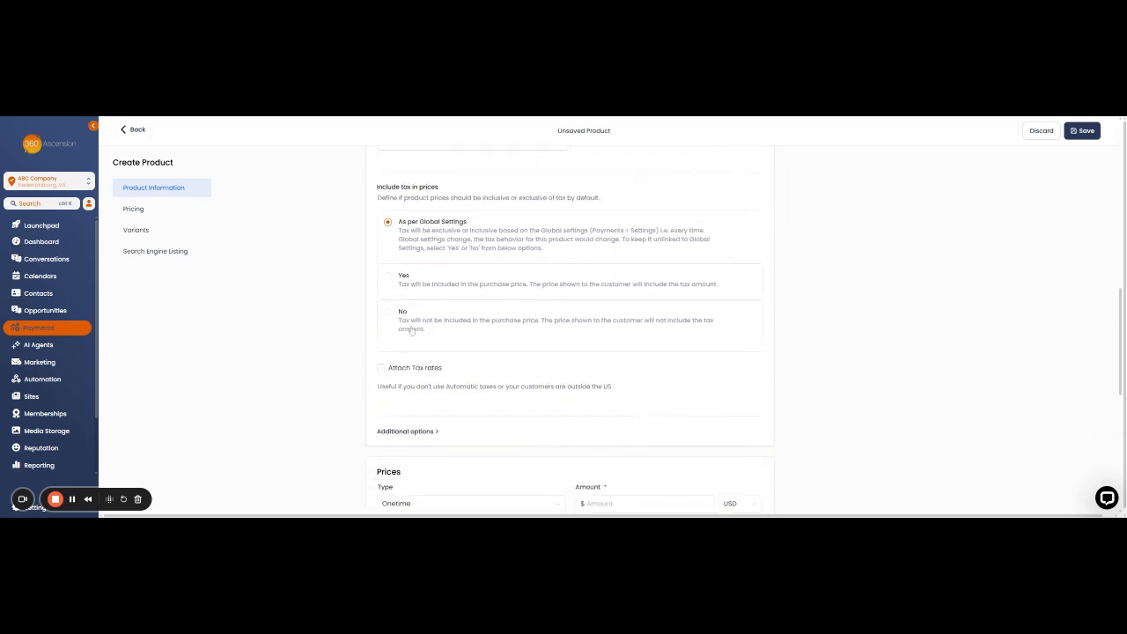
left_click(387, 313)
scroll(521, 340, "down", 1)
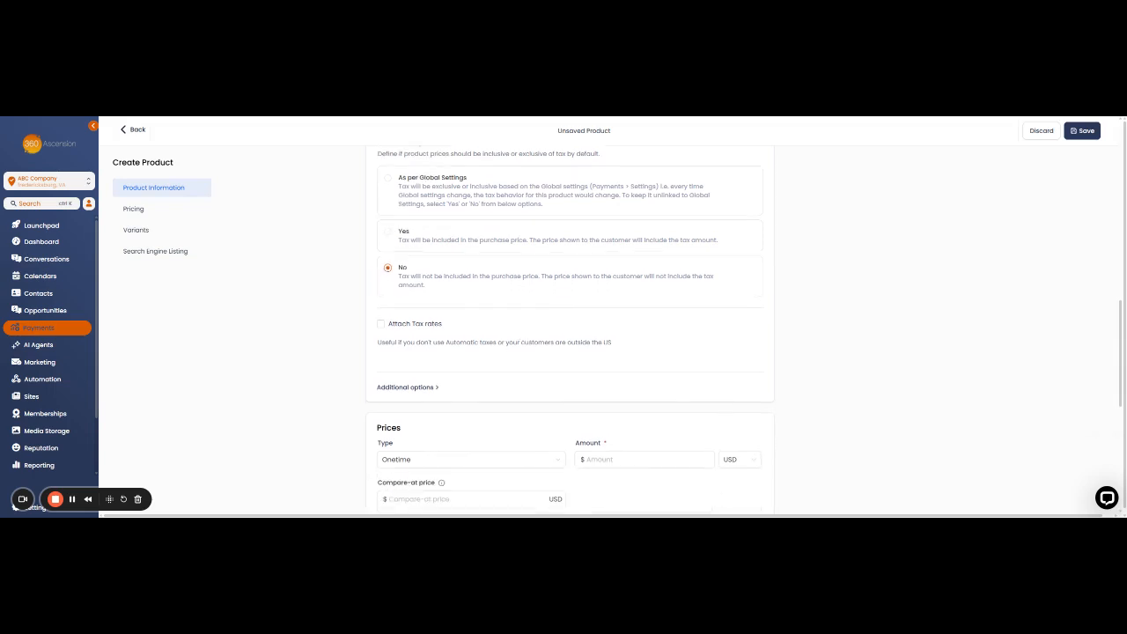
scroll(422, 315, "down", 2)
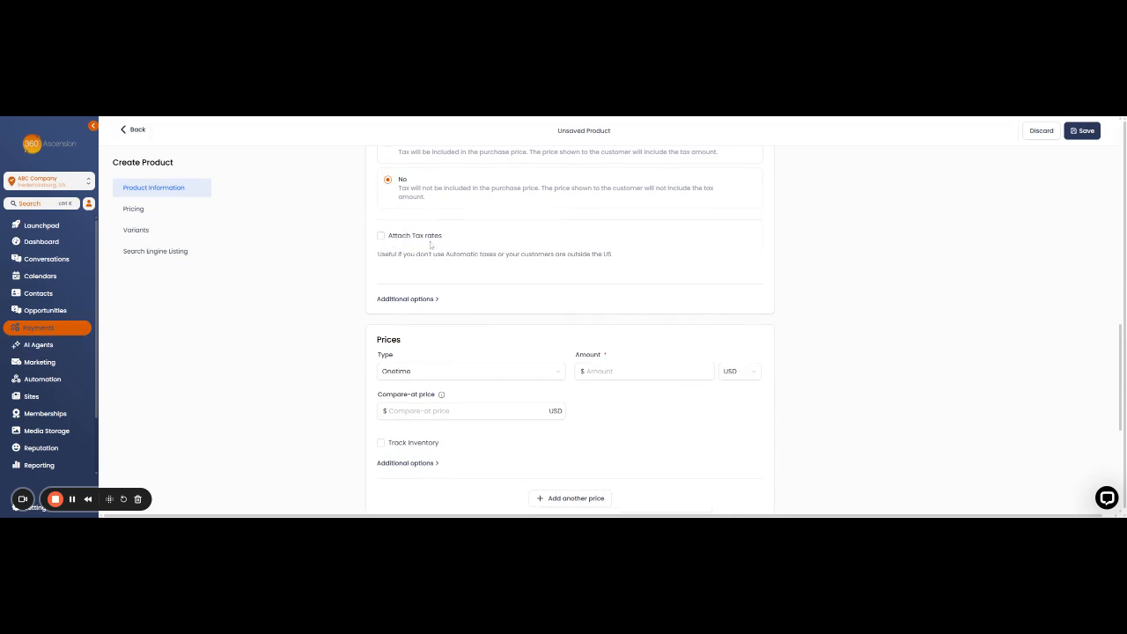
left_click(408, 299)
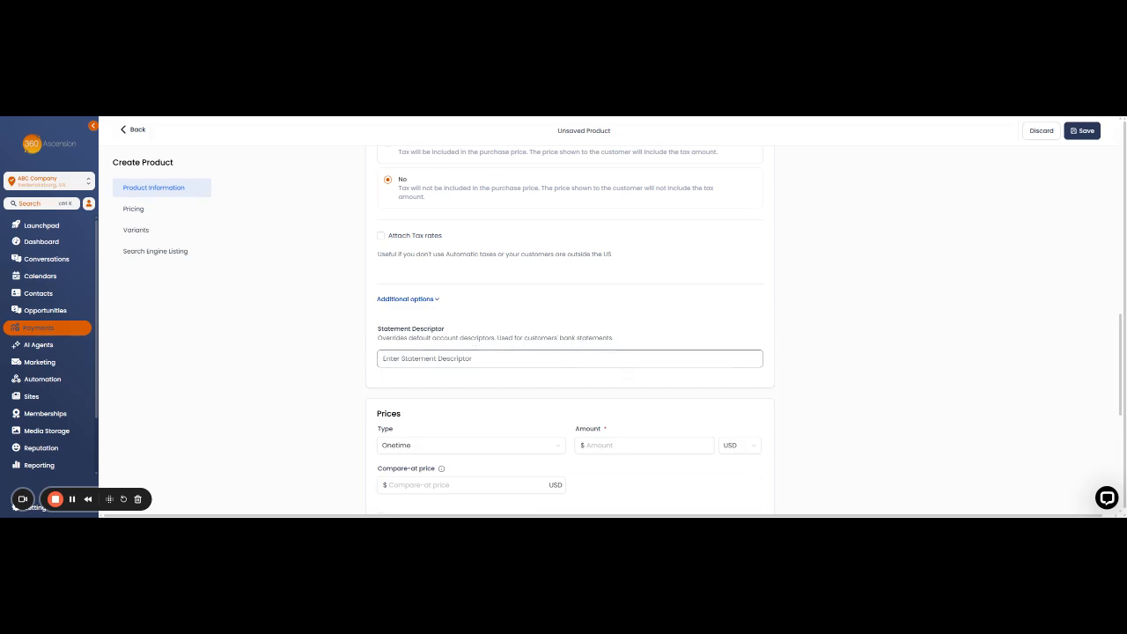
Step: Switch the price type to Recurring to view its billing fields and return it to Onetime
scroll(408, 306, "down", 3)
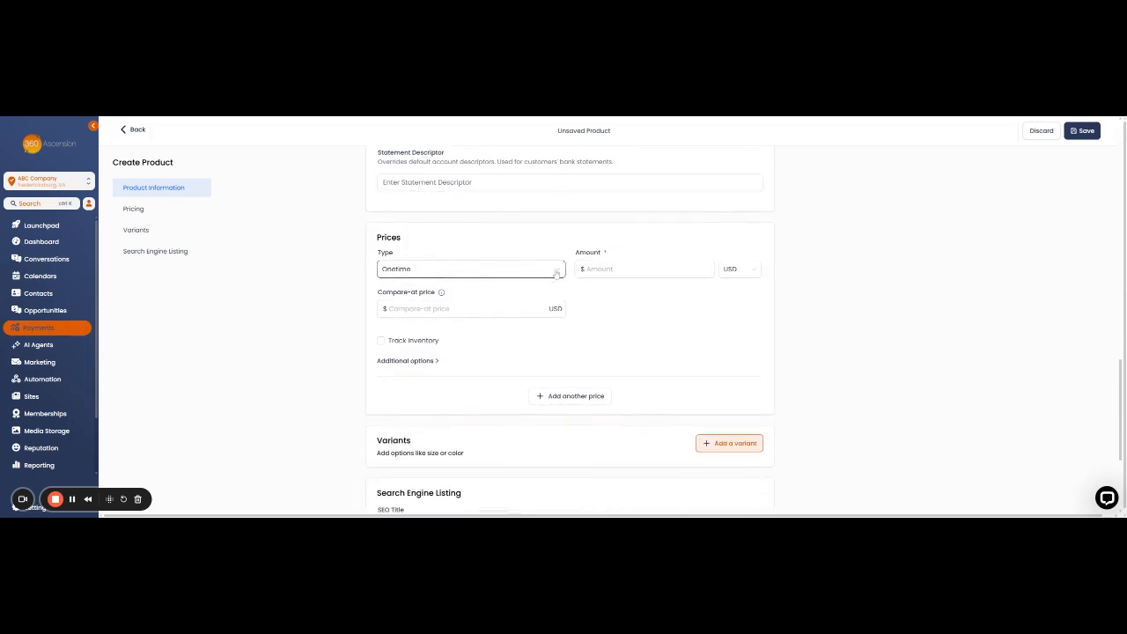
left_click(555, 272)
left_click(464, 307)
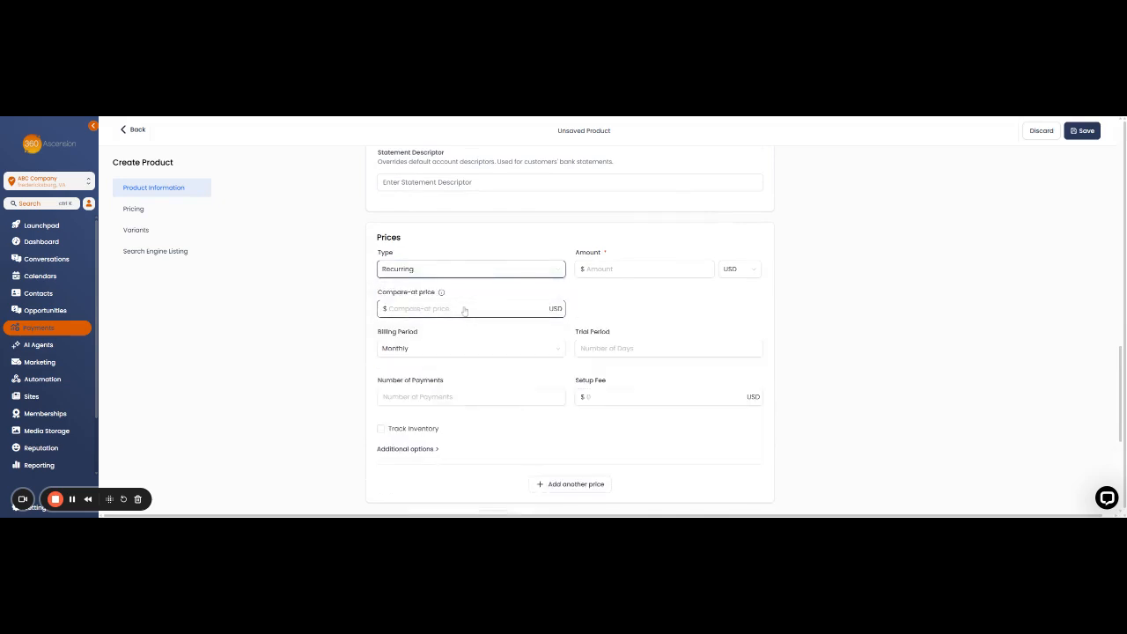
left_click(466, 273)
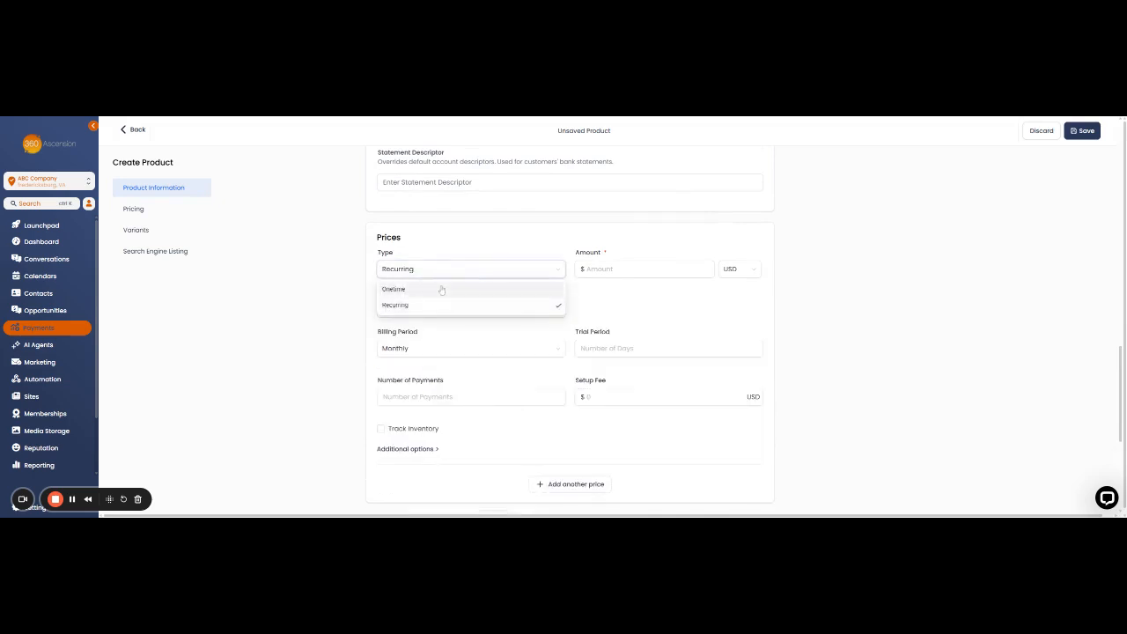
left_click(441, 291)
Step: Set the product's price amount to $50 USD and its compare-at price to $100
left_click(621, 273)
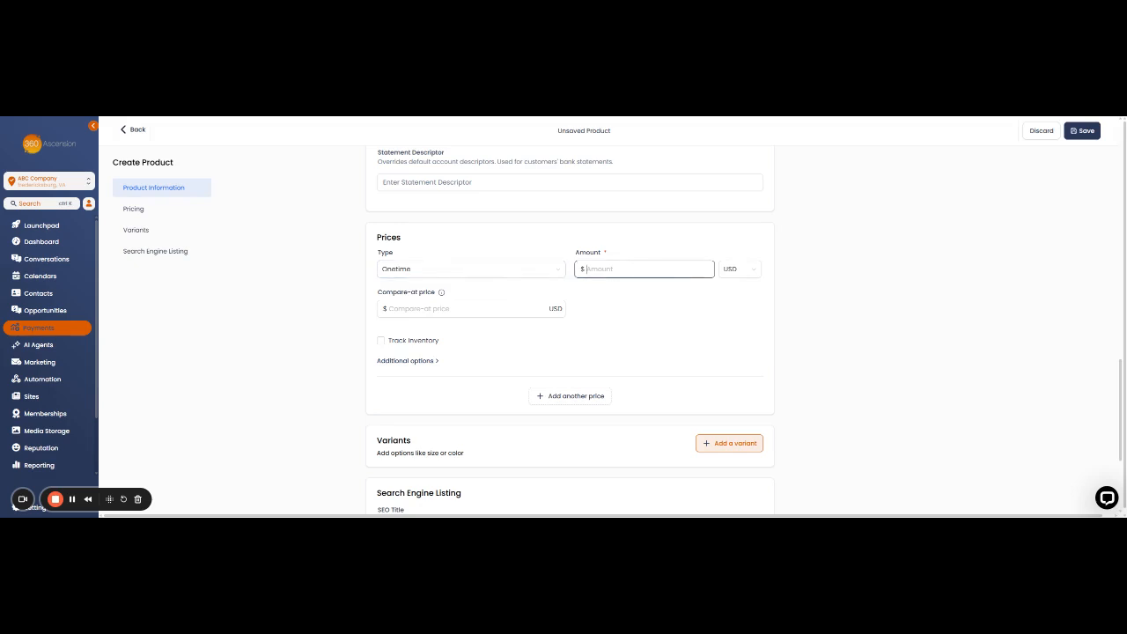
type("50")
left_click(657, 332)
left_click(480, 309)
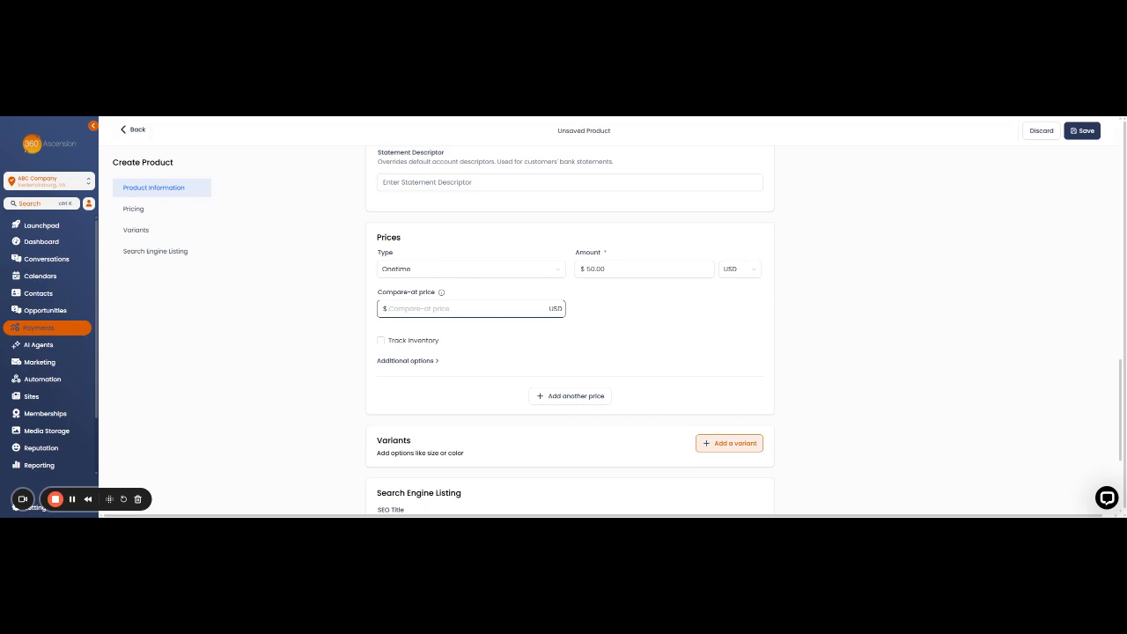
type("100")
left_click(649, 313)
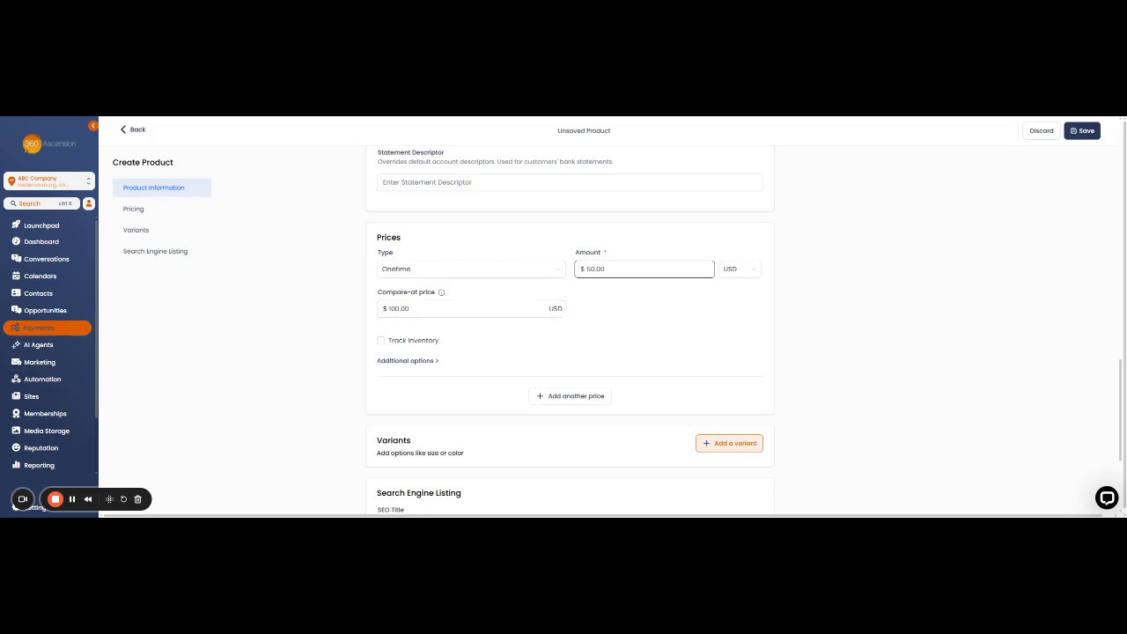
Step: Enable inventory tracking with an available quantity of 50 and allow selling to continue when out of stock
scroll(423, 360, "down", 2)
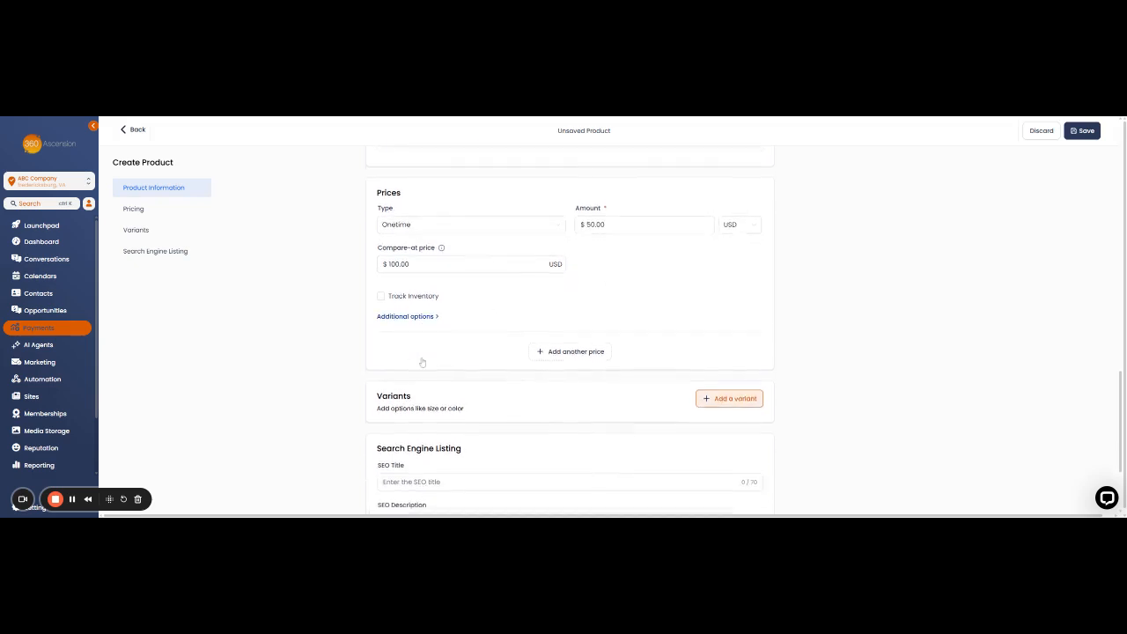
left_click(381, 253)
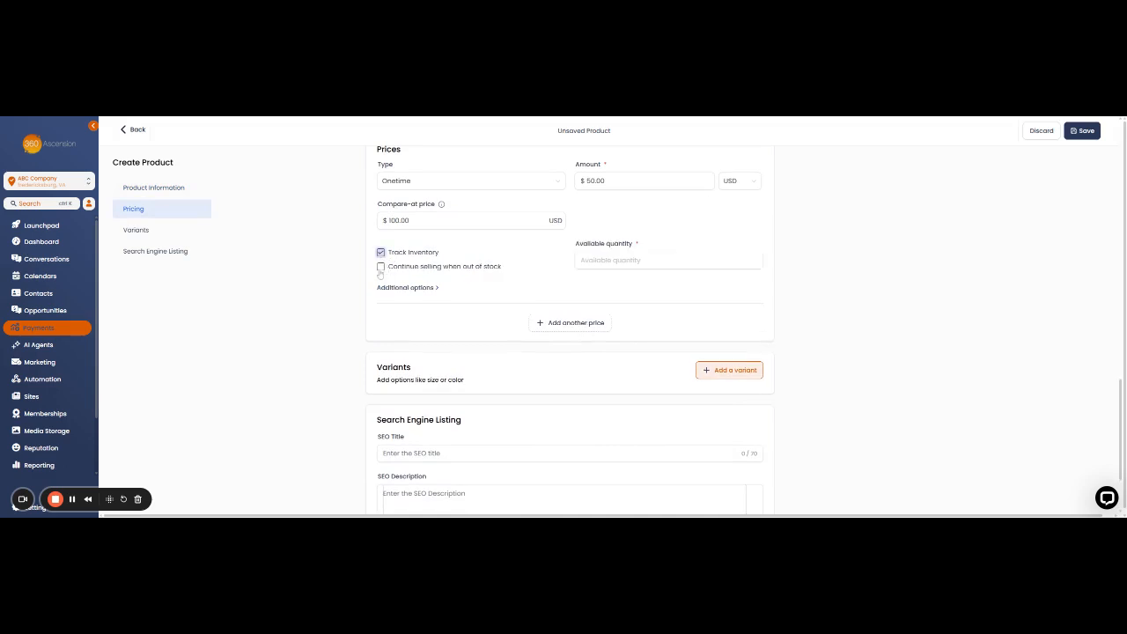
left_click(652, 261)
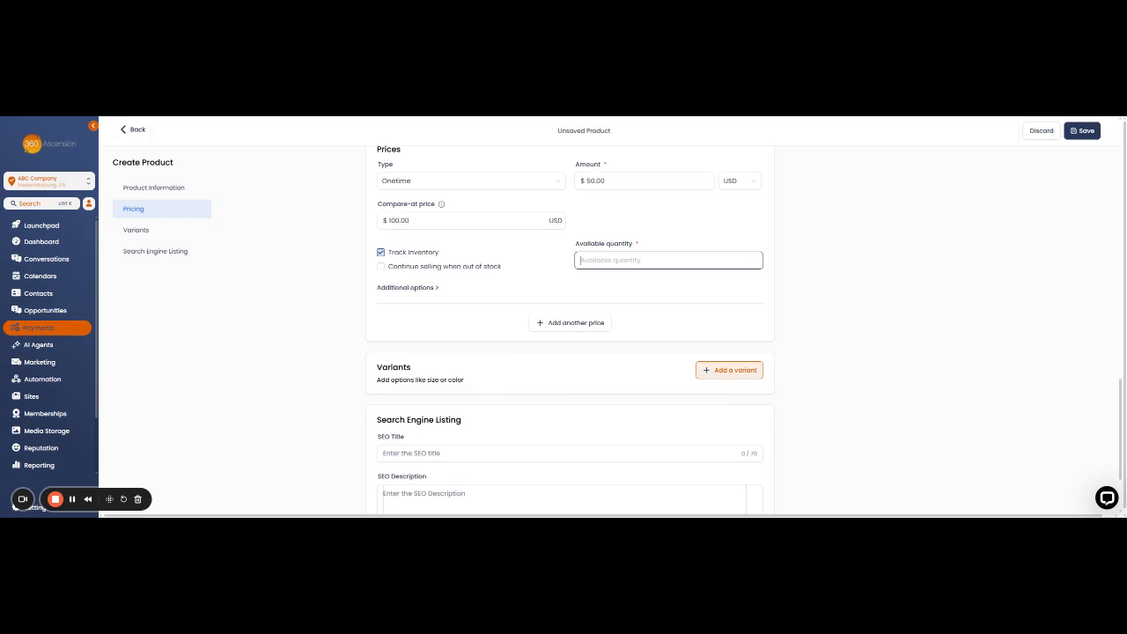
type("50")
left_click(614, 298)
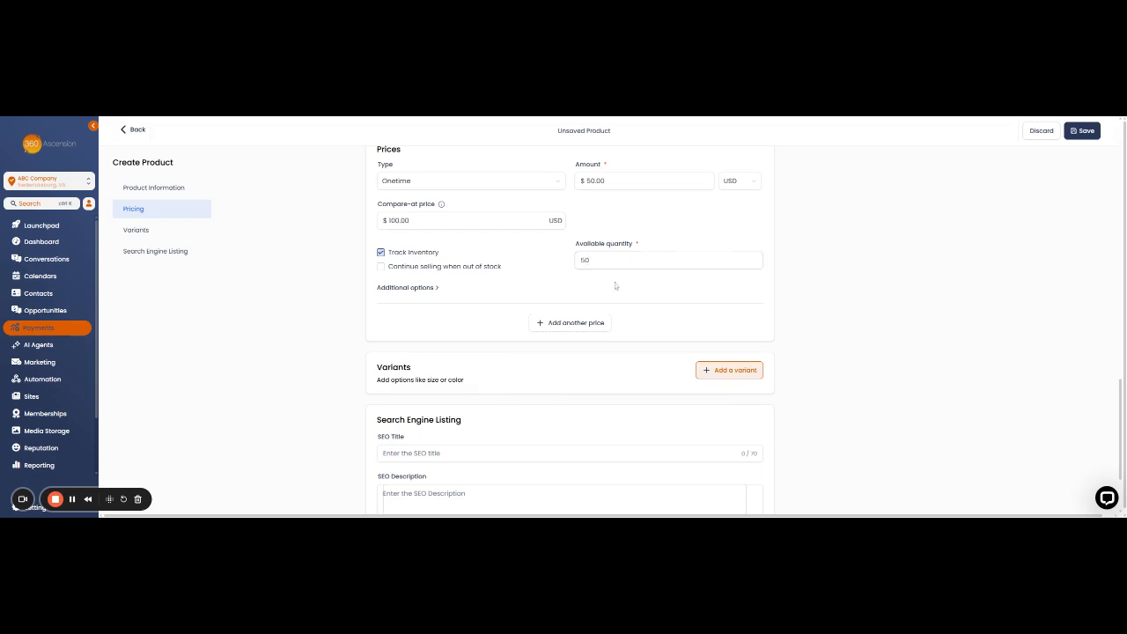
left_click(380, 268)
Step: Show the price's additional options, leaving the price description blank
left_click(423, 288)
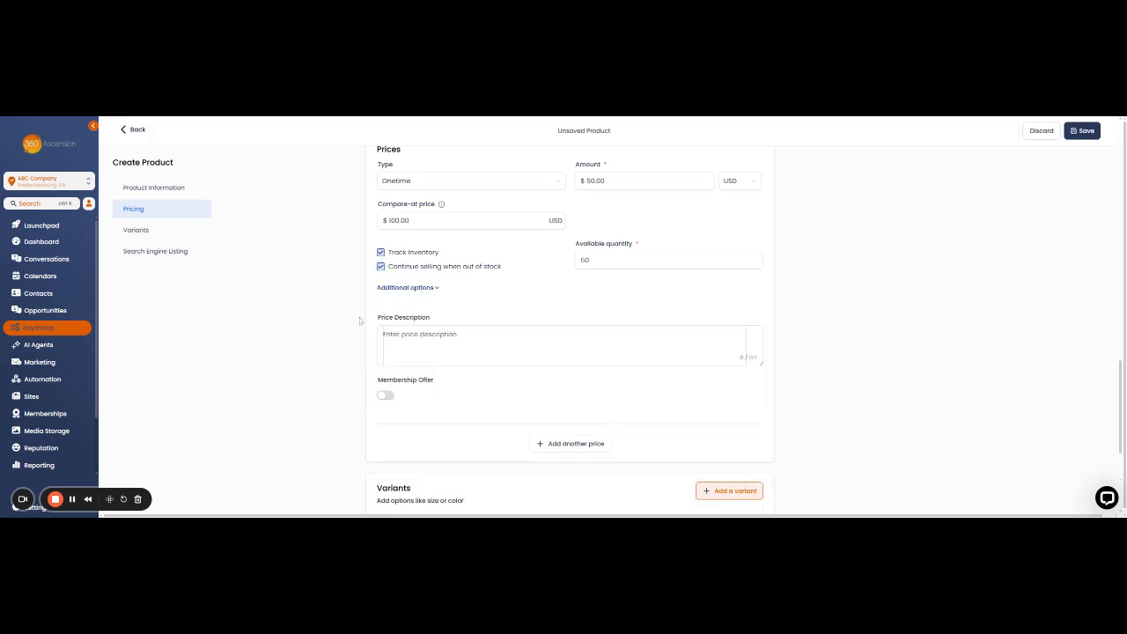
left_click(392, 348)
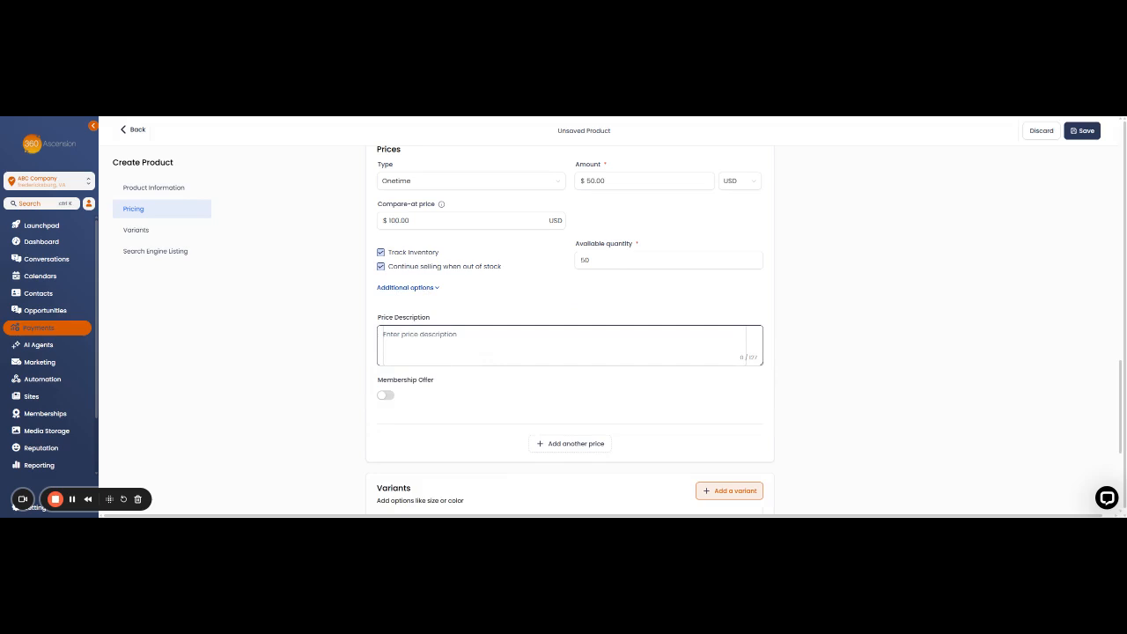
scroll(402, 349, "down", 1)
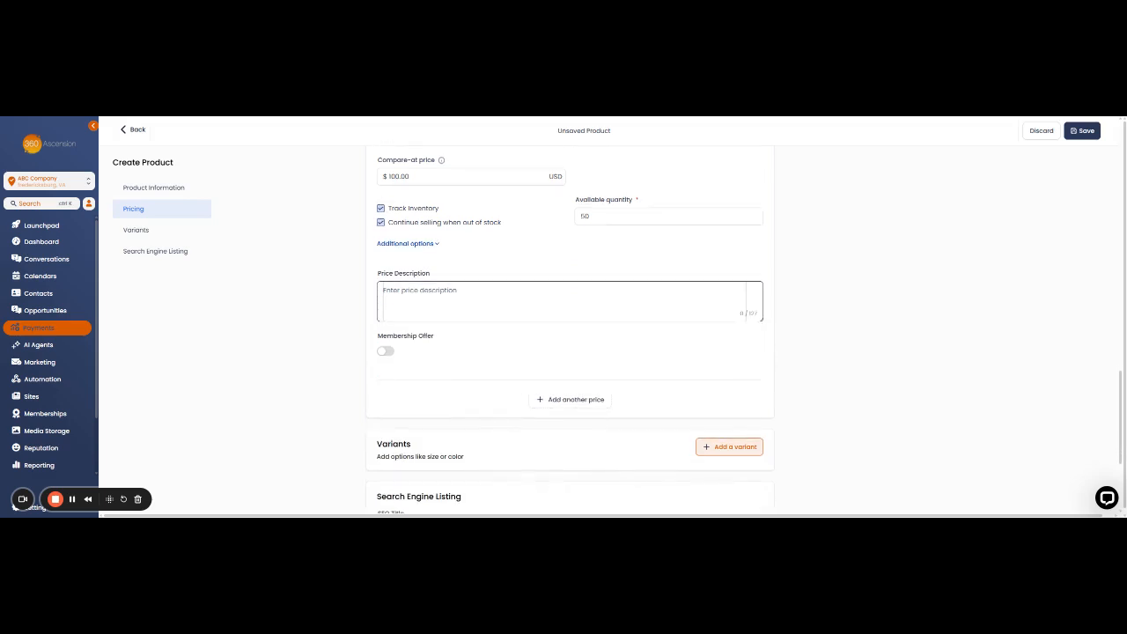
Step: Enable the membership offer to view the selectable offers, and disable it again without selecting one
left_click(386, 352)
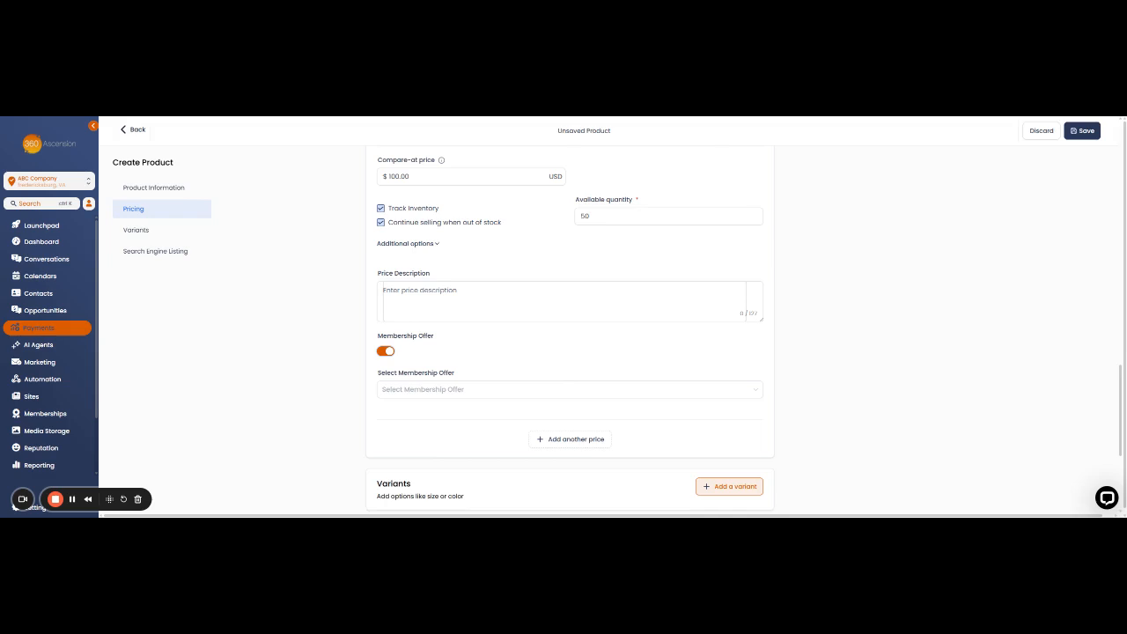
left_click(486, 393)
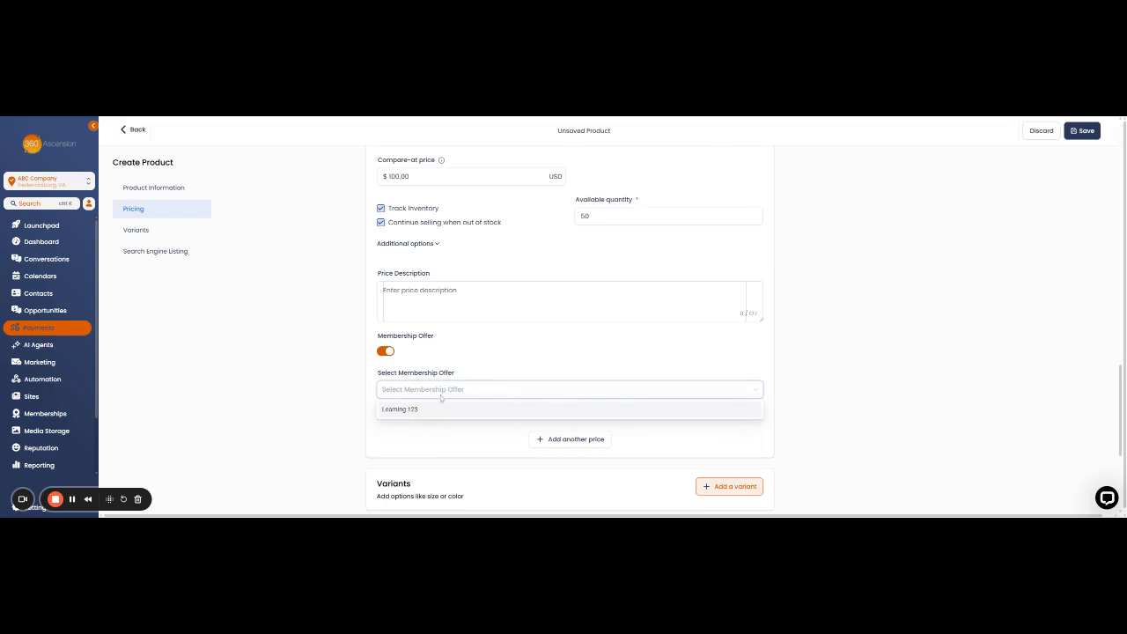
left_click(412, 353)
left_click(387, 351)
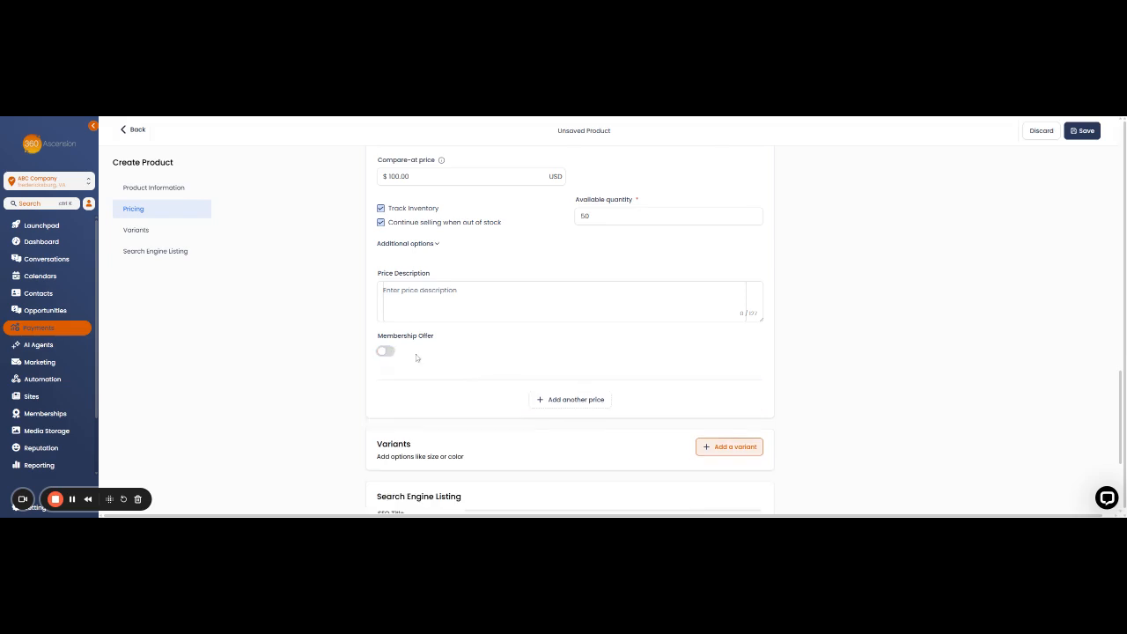
Step: Change the product's price type to Recurring
scroll(449, 387, "down", 3)
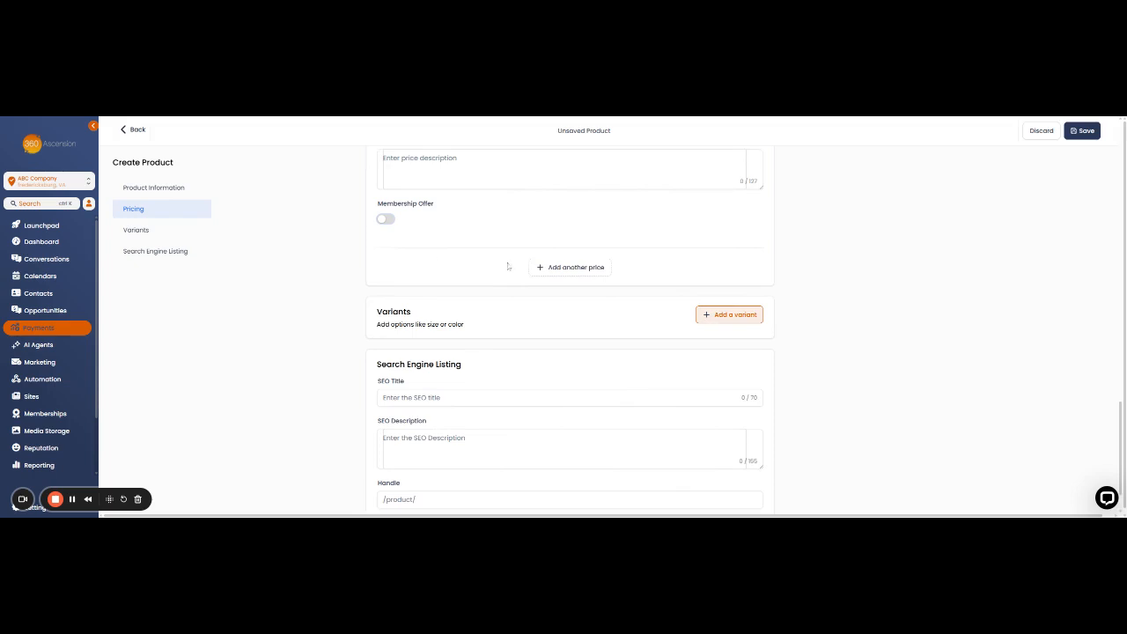
scroll(443, 341, "up", 1)
scroll(443, 342, "up", 10)
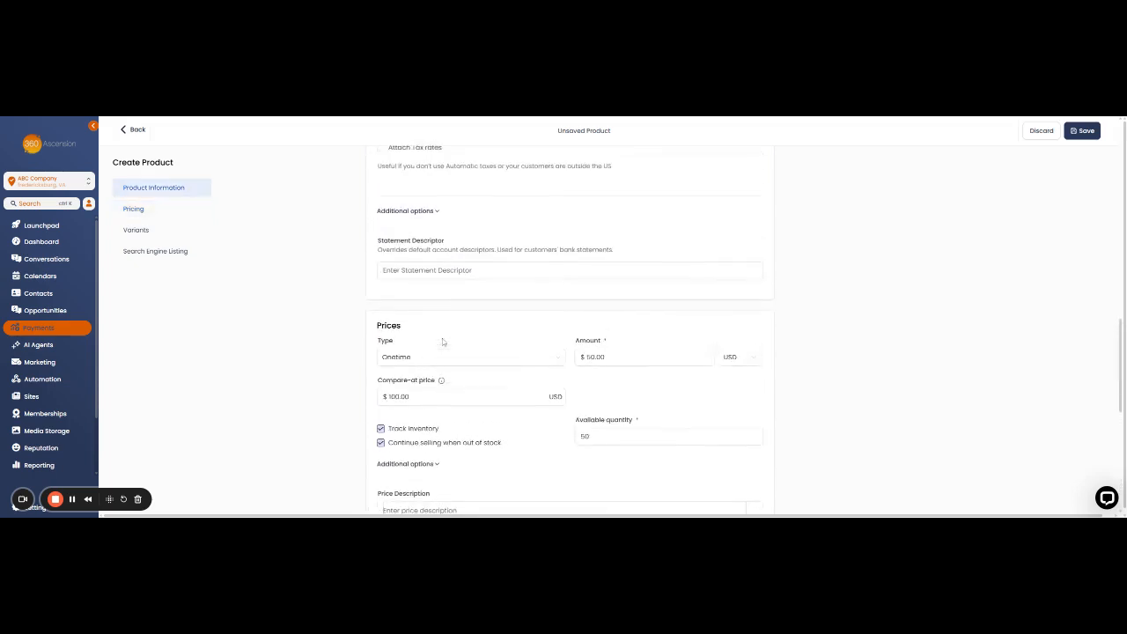
scroll(443, 342, "down", 5)
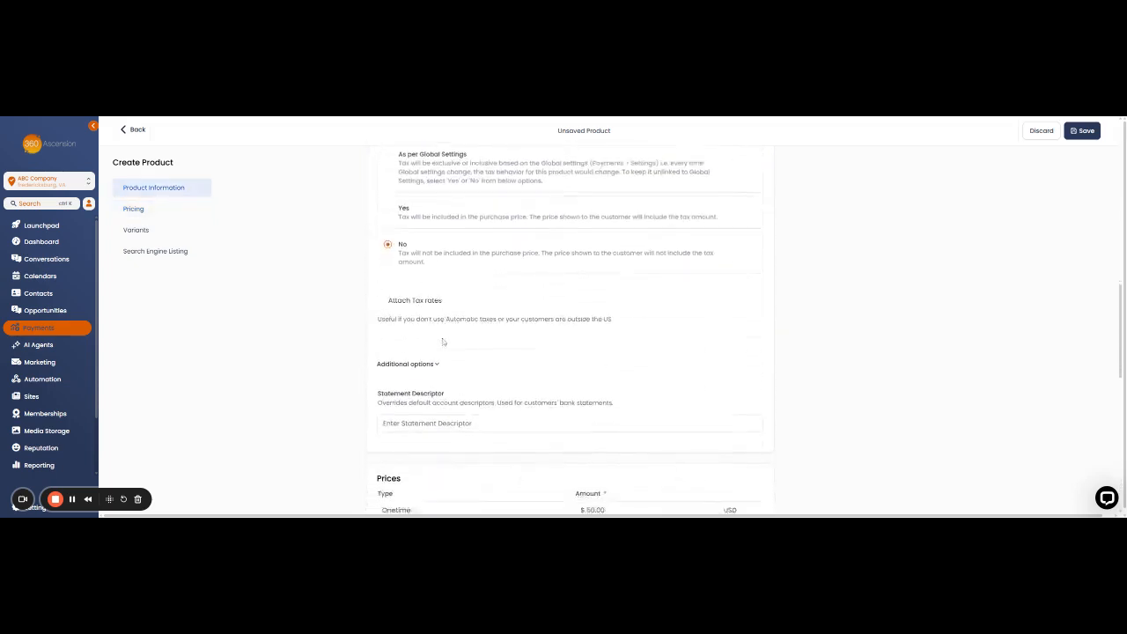
left_click(434, 271)
left_click(396, 306)
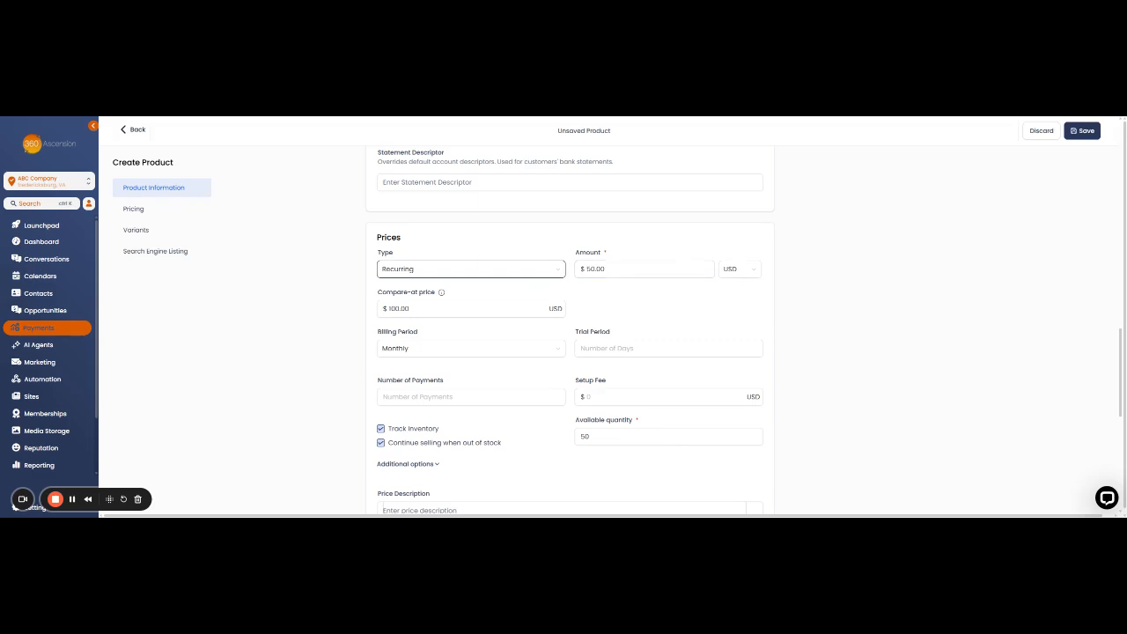
Step: Set the recurring price's billing period to Custom with an interval of 2 weeks
left_click(532, 354)
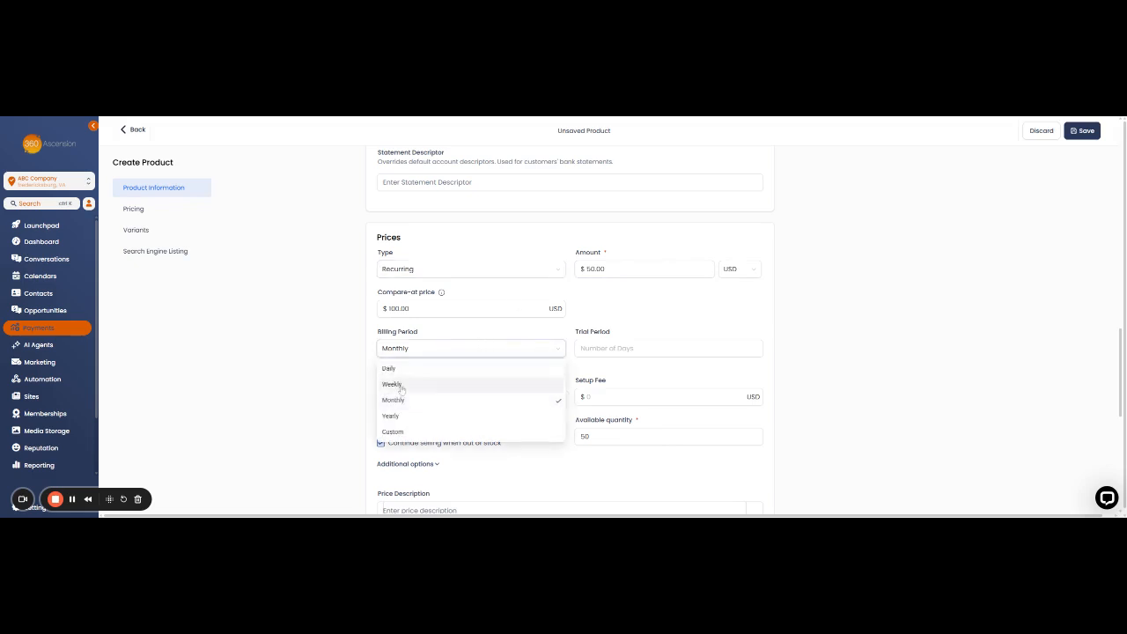
left_click(409, 432)
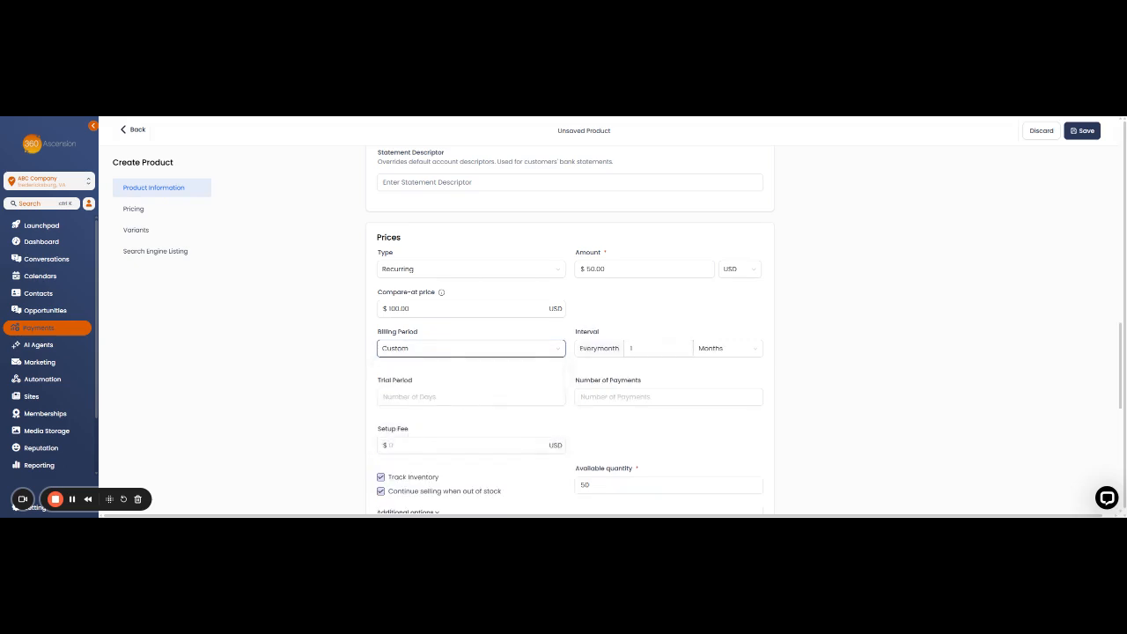
left_click(631, 347)
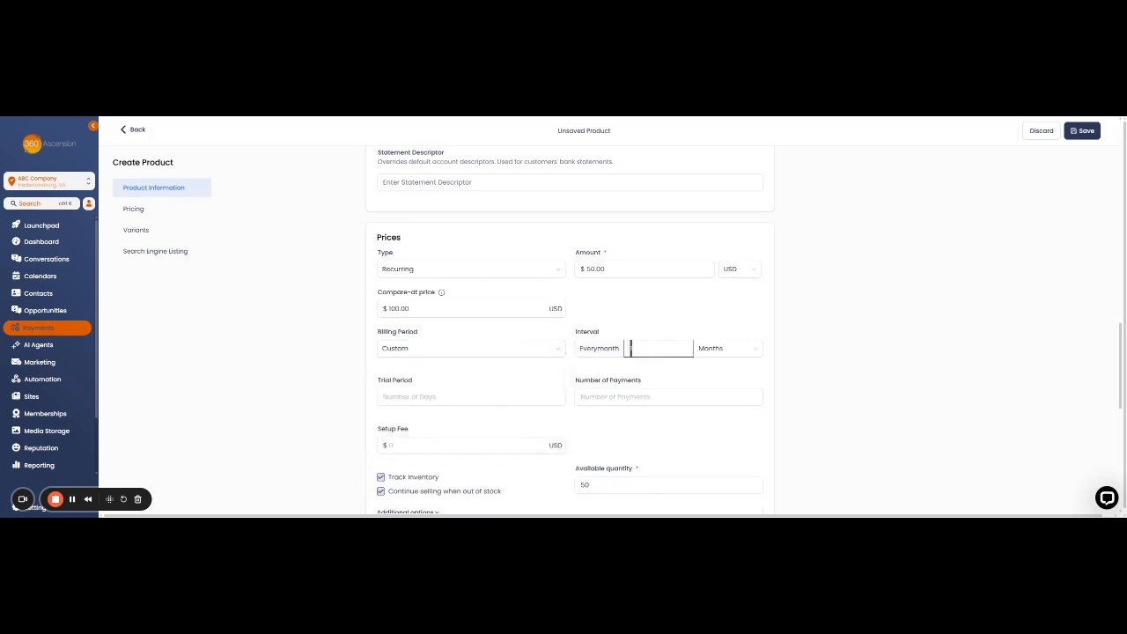
left_click(713, 348)
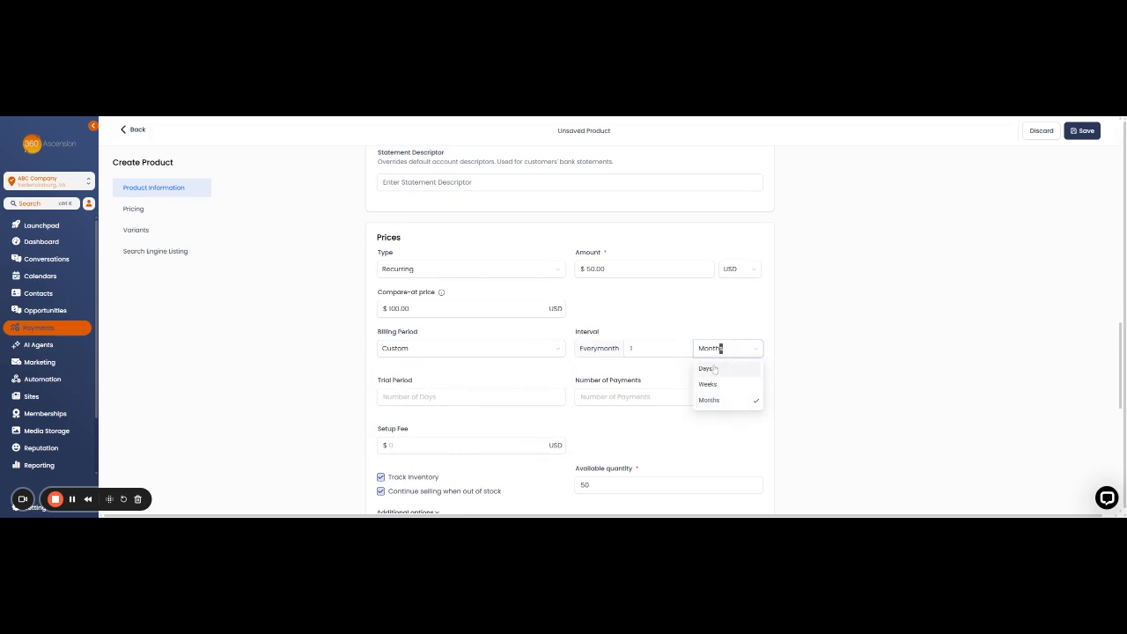
left_click(630, 348)
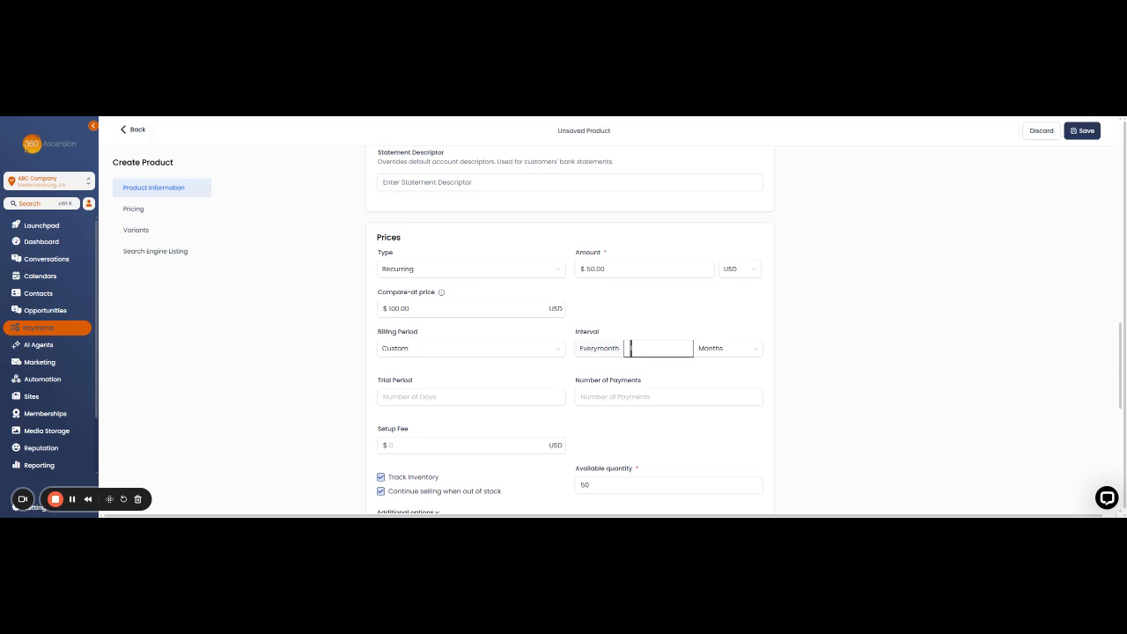
type("2")
left_click(727, 347)
left_click(707, 382)
Step: Set the recurring price's billing period to Daily
left_click(461, 396)
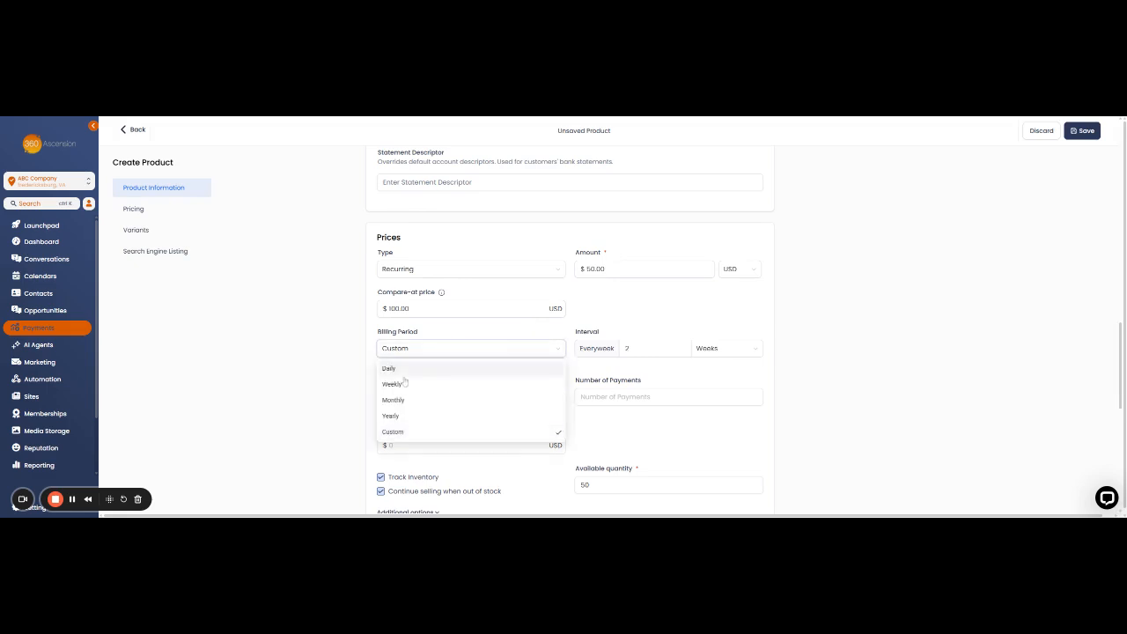
left_click(403, 369)
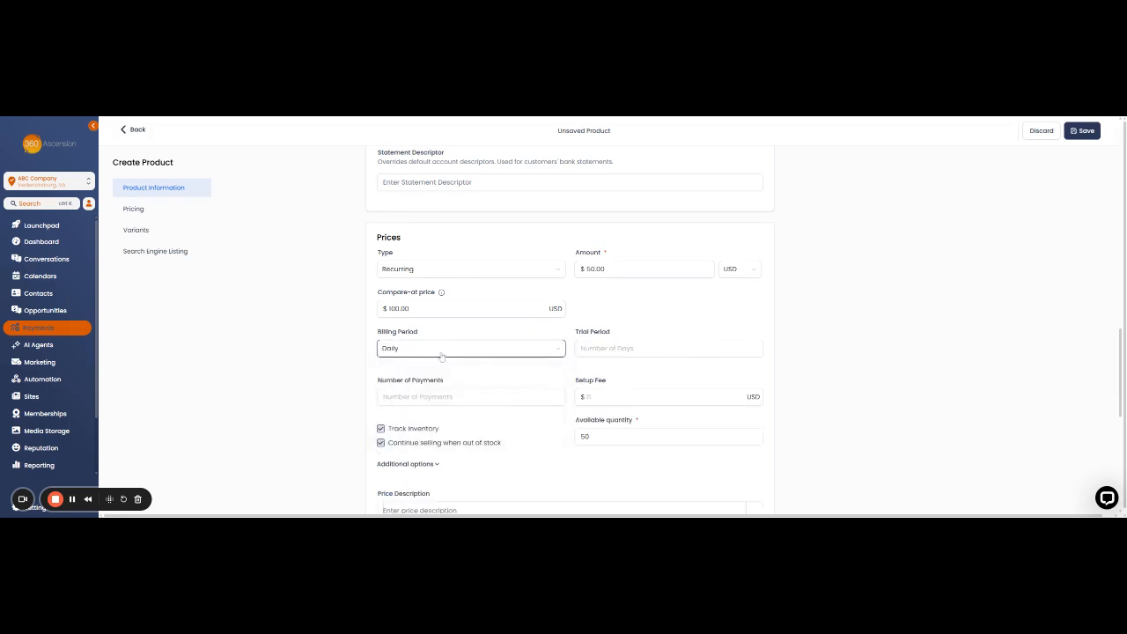
Step: Set the recurring price's trial period to 14 days and its number of payments to 10
left_click(606, 350)
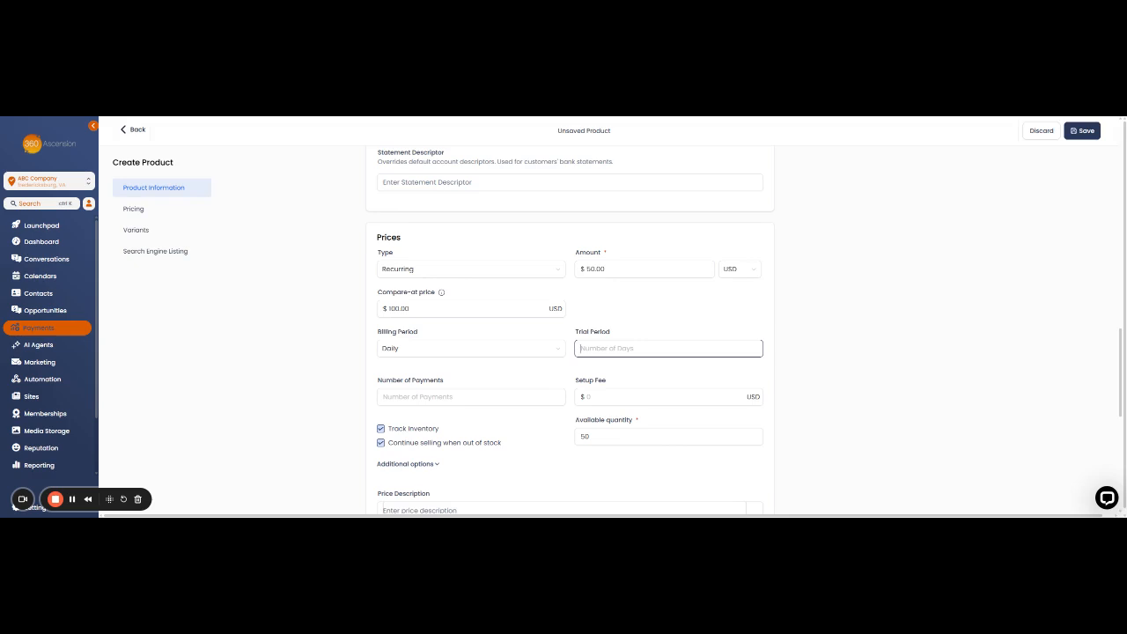
type("14")
left_click(568, 382)
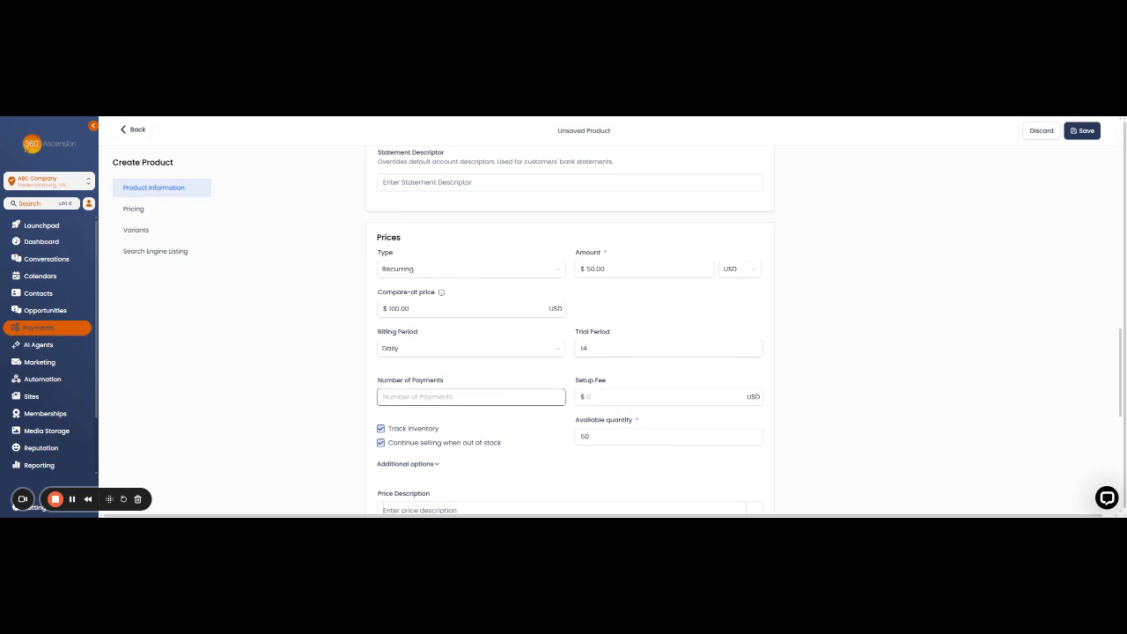
type("10")
left_click(499, 372)
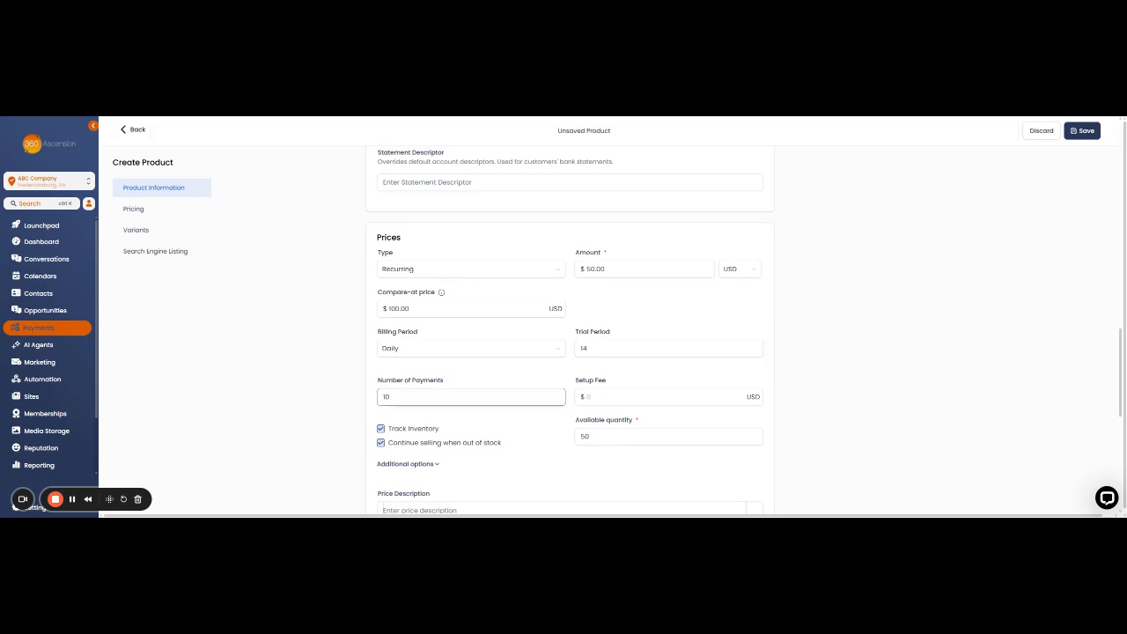
Step: Change the recurring price's trial period to 0 days
double_click(662, 355)
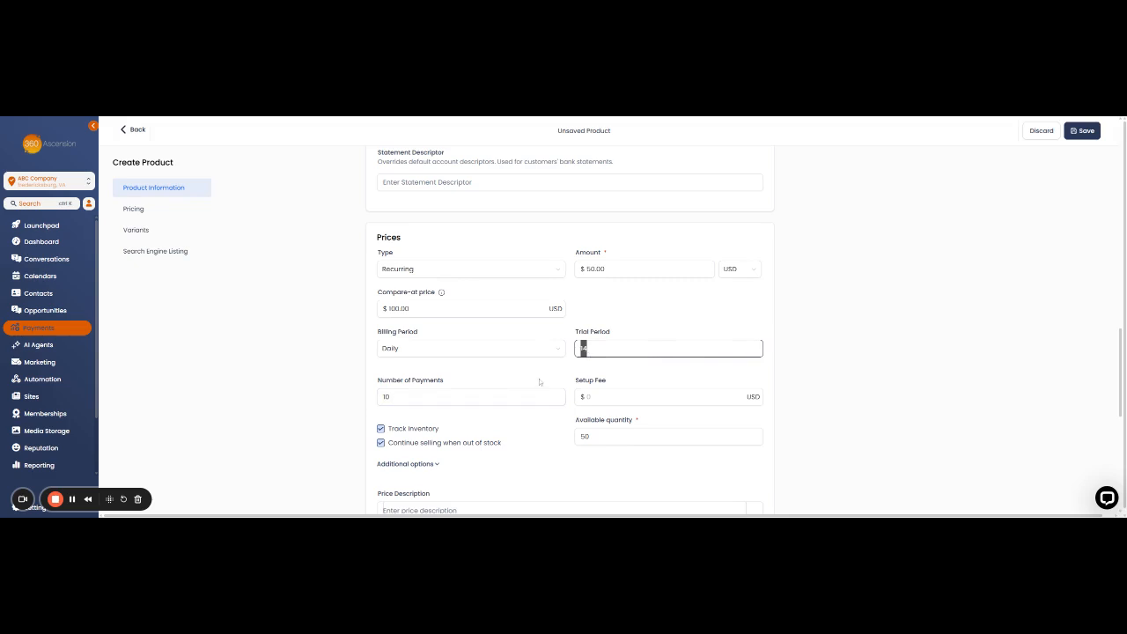
left_click(576, 373)
double_click(585, 349)
type("0")
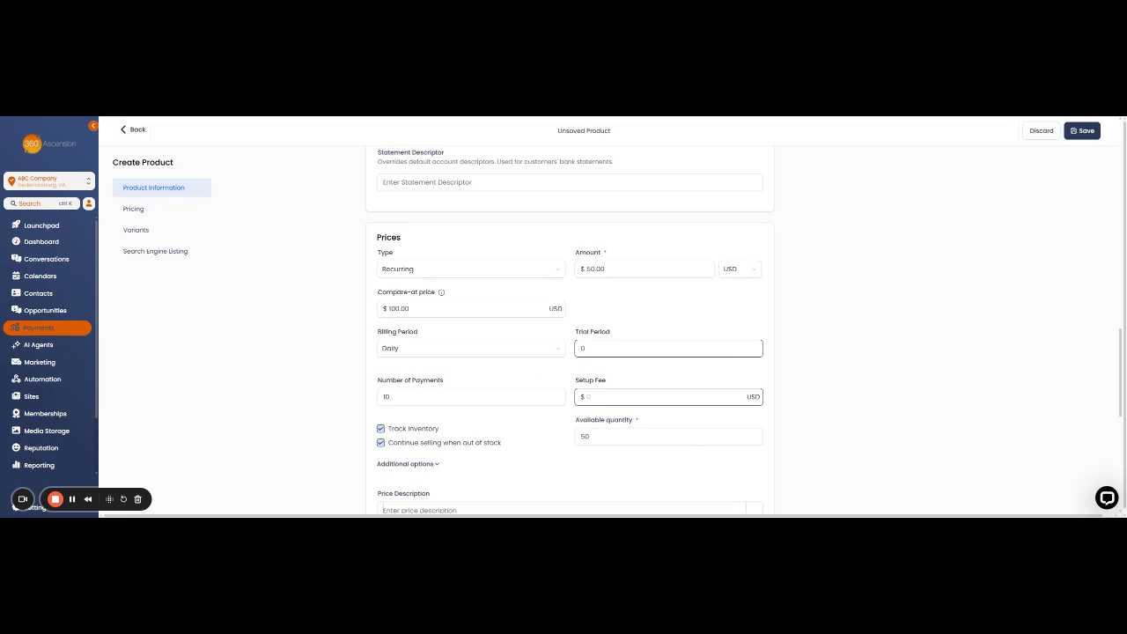
Step: Set the recurring price's setup fee to $50
left_click(590, 397)
type("50")
scroll(604, 397, "down", 3)
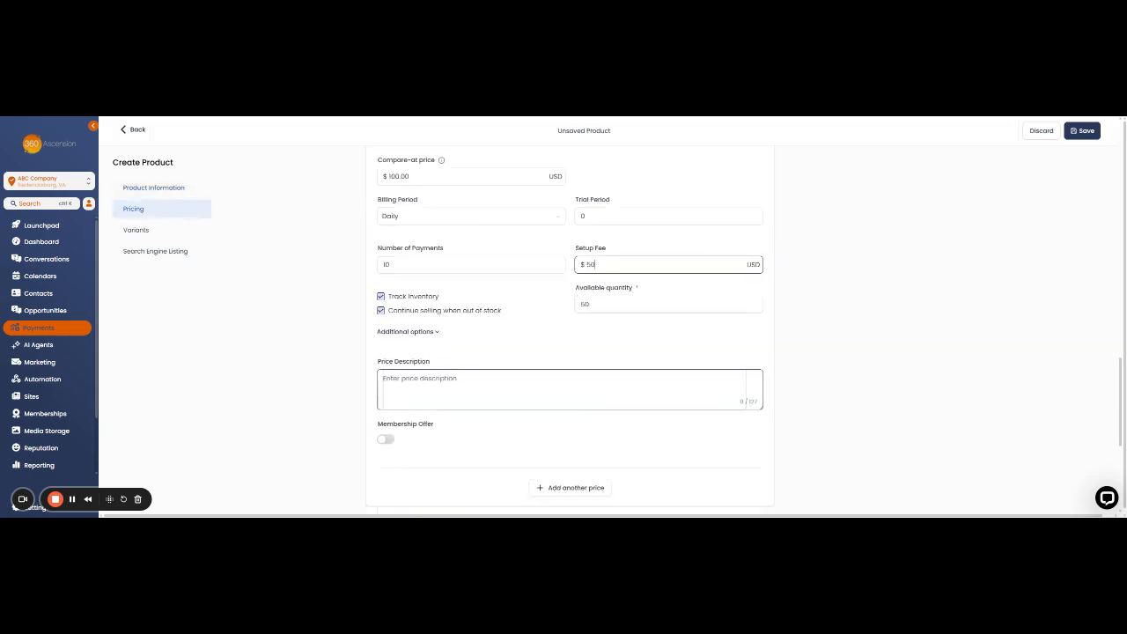
scroll(570, 326, "up", 1)
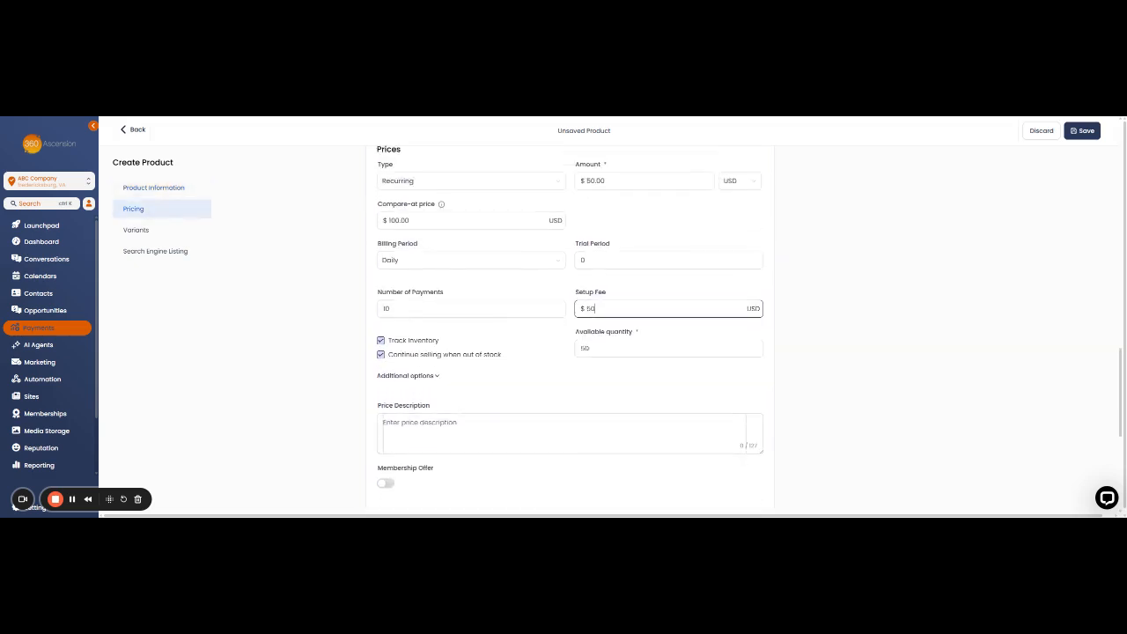
left_click(553, 277)
Step: Add two variant options to the product, leaving their option names and values blank
scroll(574, 212, "up", 1)
scroll(475, 377, "down", 8)
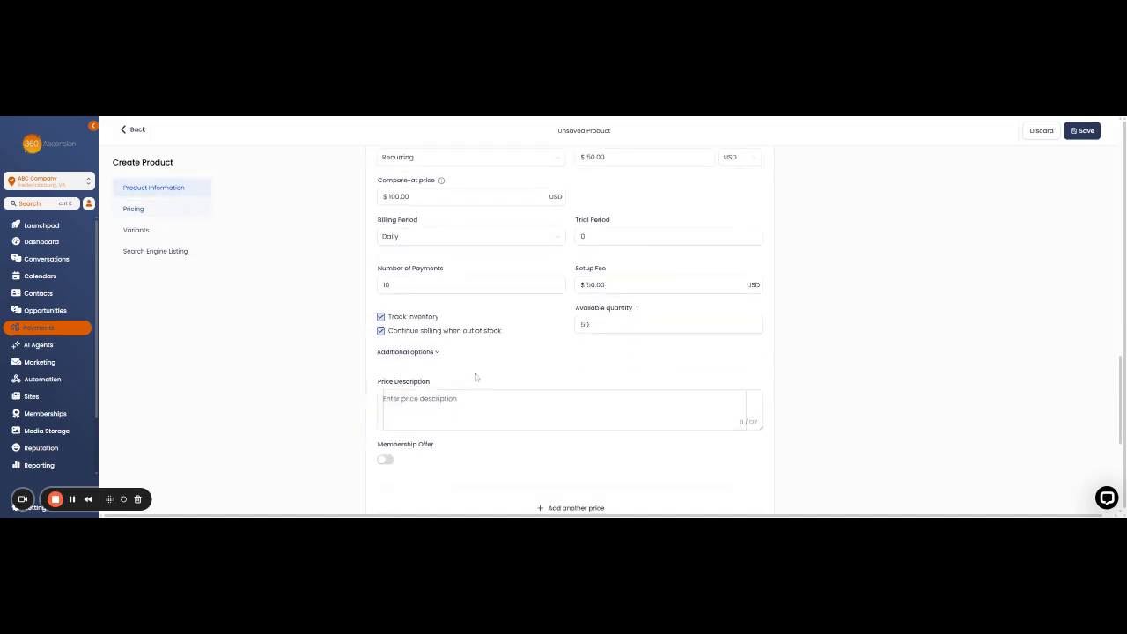
scroll(476, 376, "down", 1)
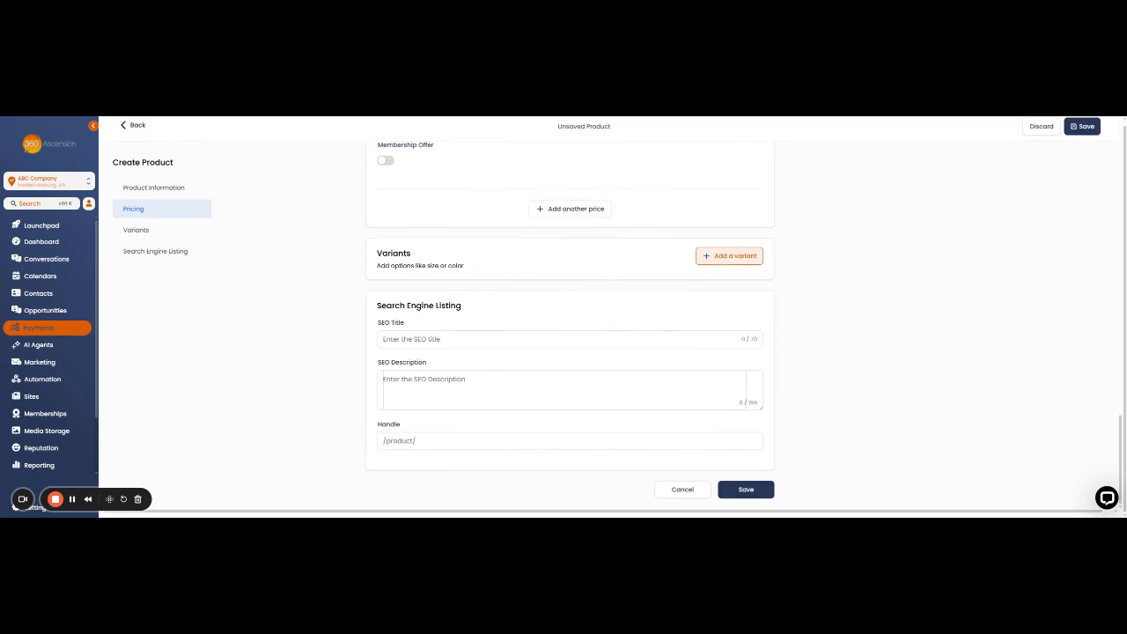
left_click(712, 257)
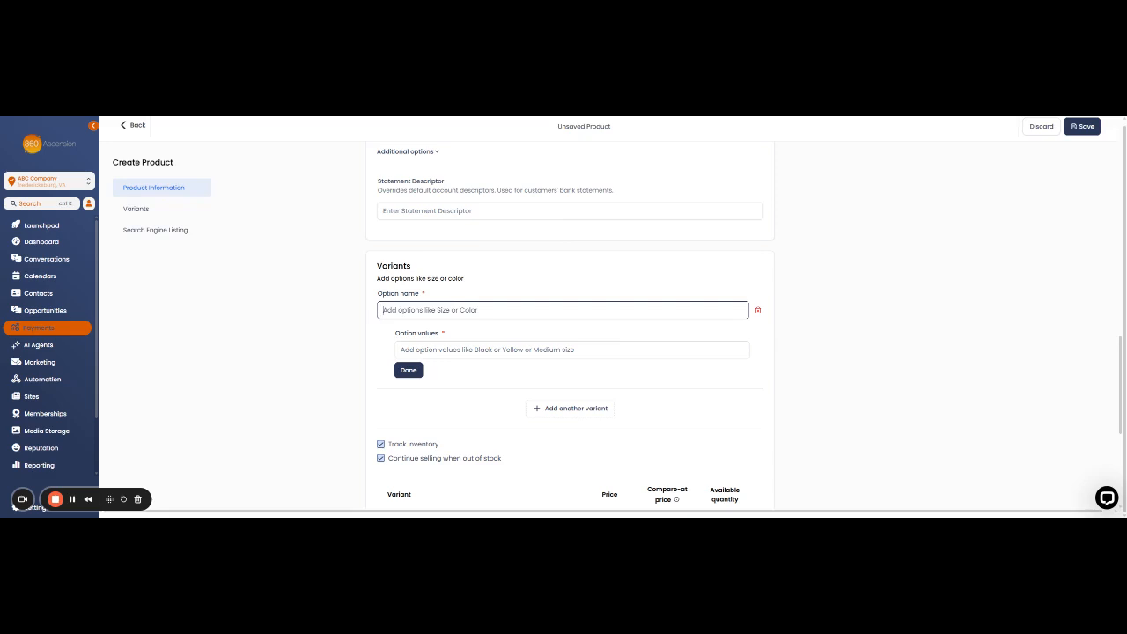
left_click(572, 350)
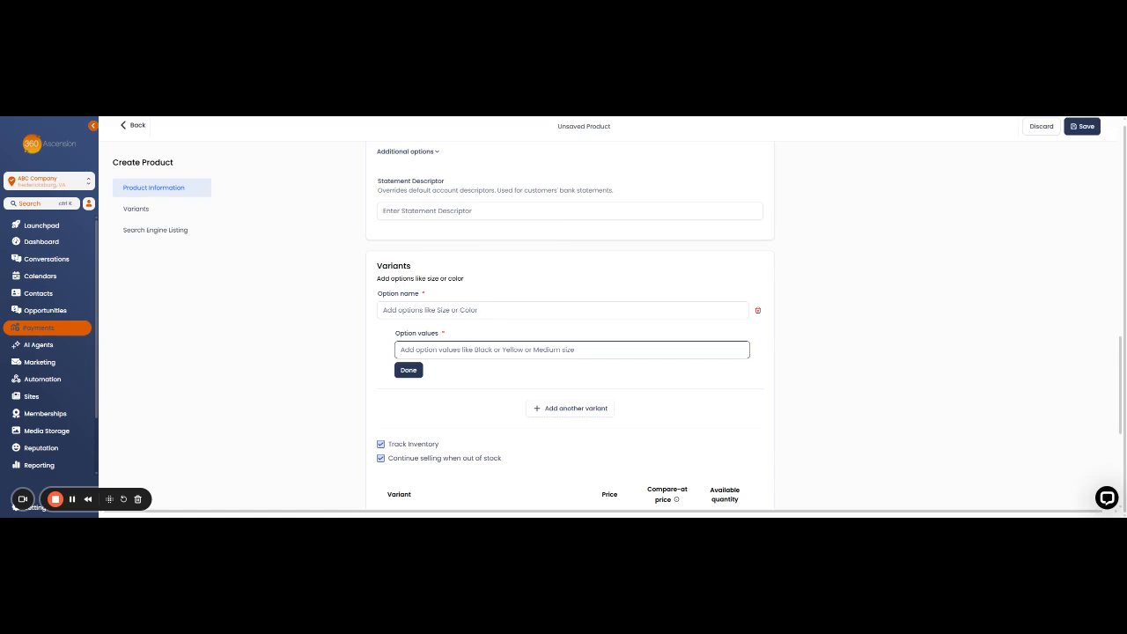
left_click(535, 409)
Step: Examine the variant pricing table and the search engine listing's SEO title, SEO description and handle fields
scroll(461, 473, "down", 2)
scroll(462, 473, "down", 5)
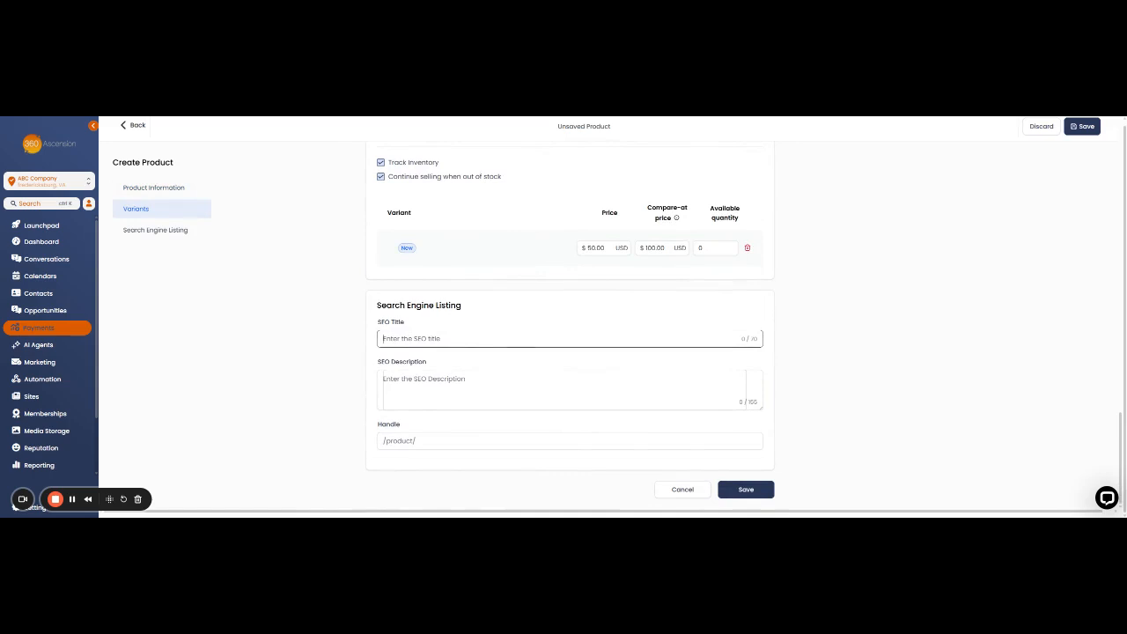
left_click(449, 339)
left_click(449, 384)
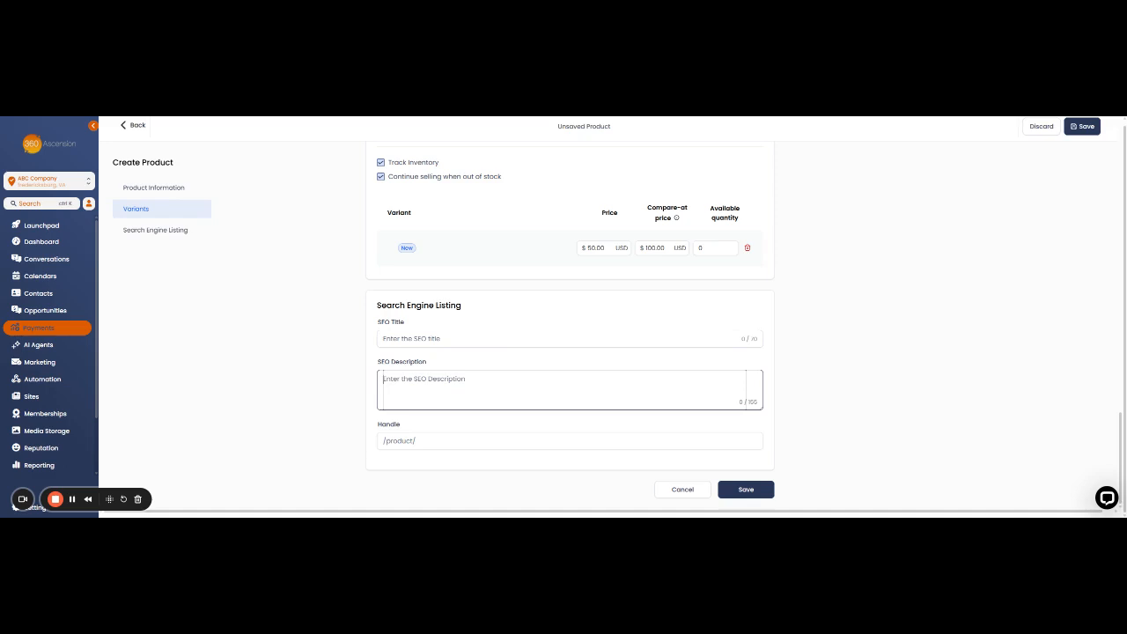
left_click(443, 440)
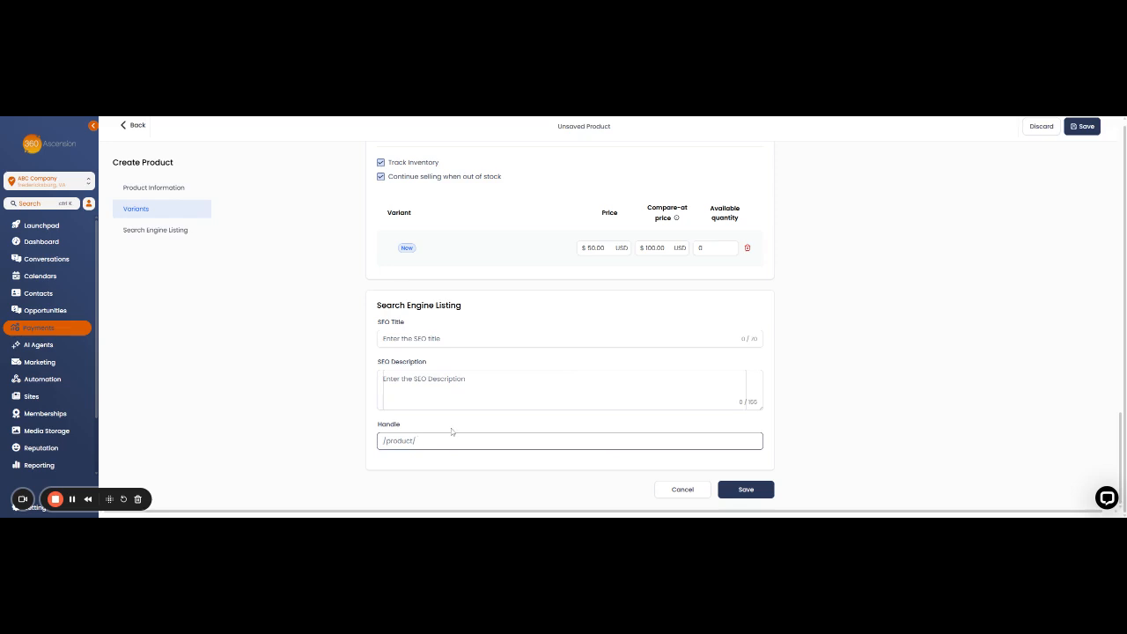
scroll(454, 423, "up", 1)
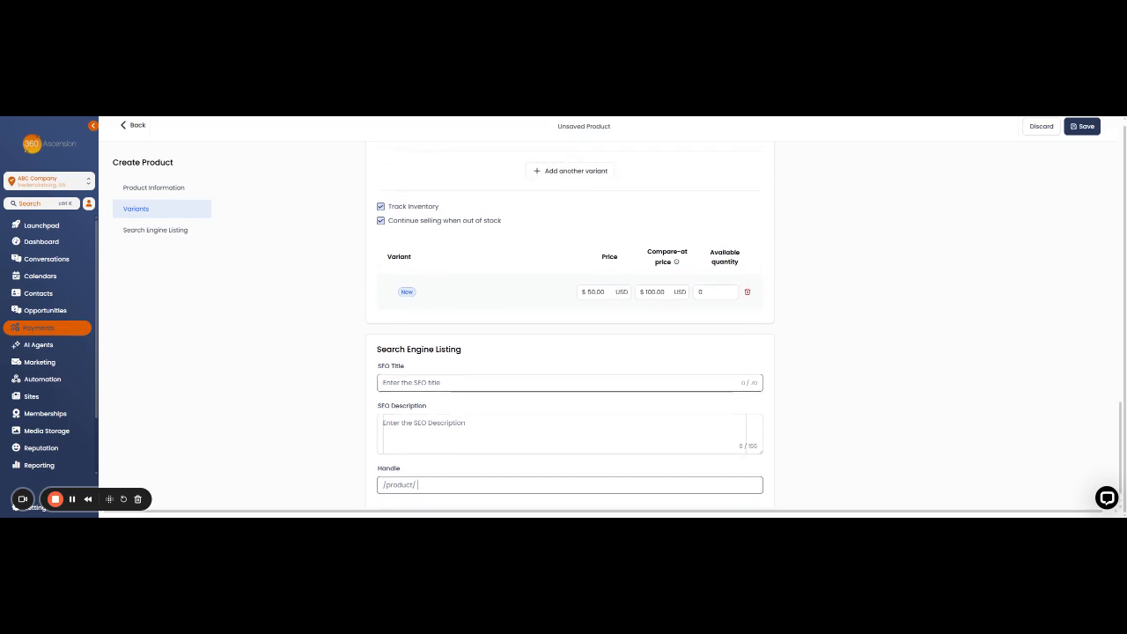
scroll(454, 388, "down", 1)
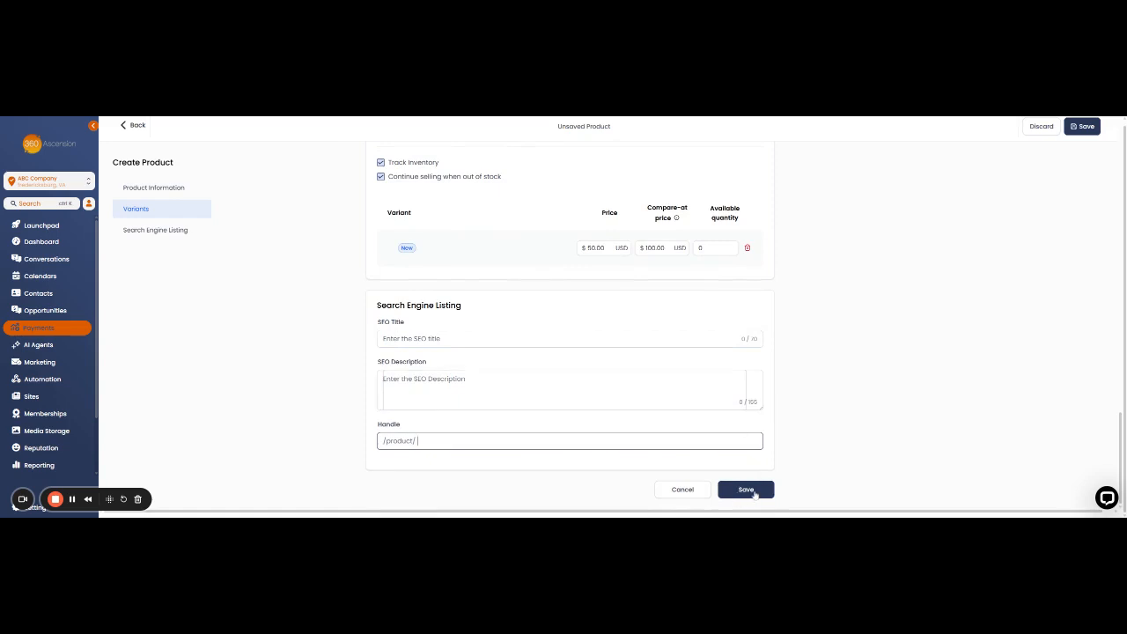
Step: Try to save the product, and delete both blank variant options
left_click(749, 489)
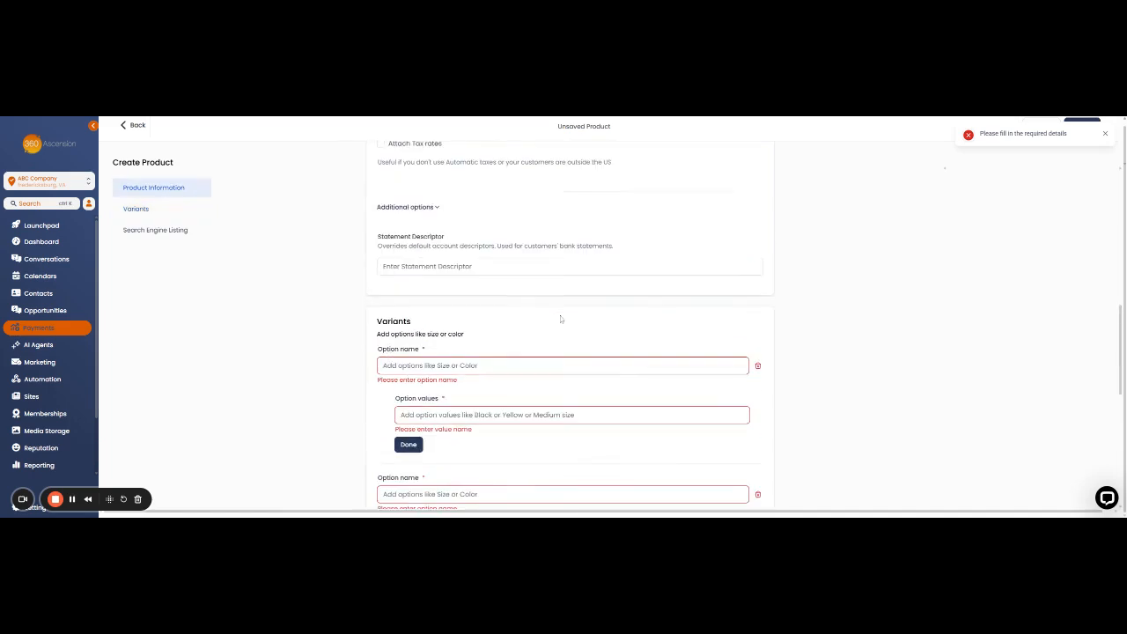
left_click(758, 278)
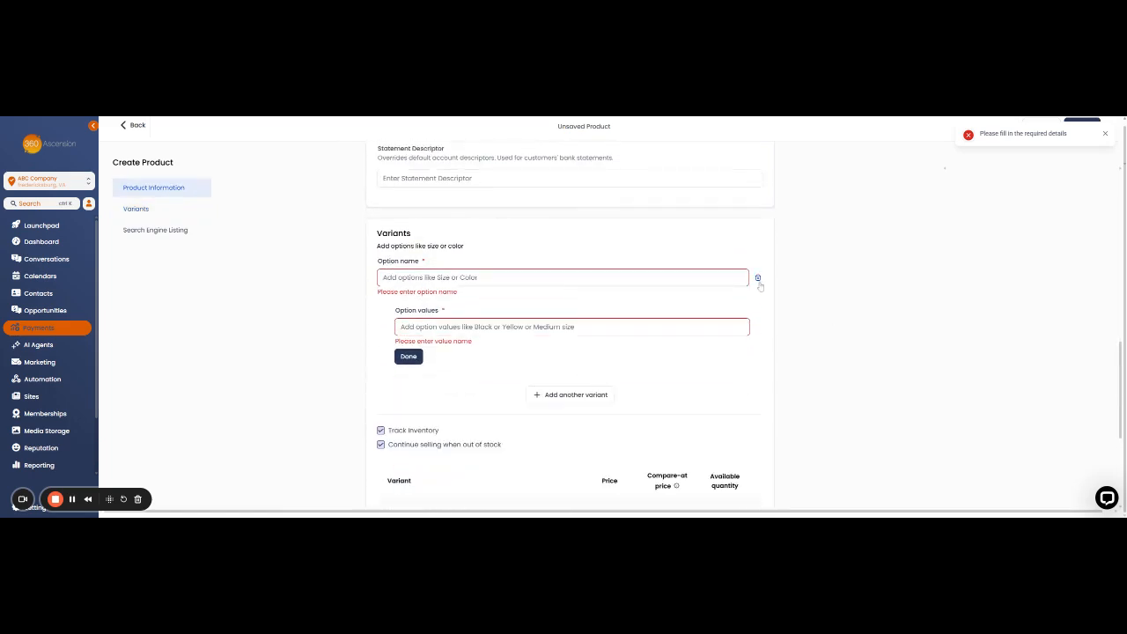
left_click(757, 279)
scroll(528, 305, "down", 3)
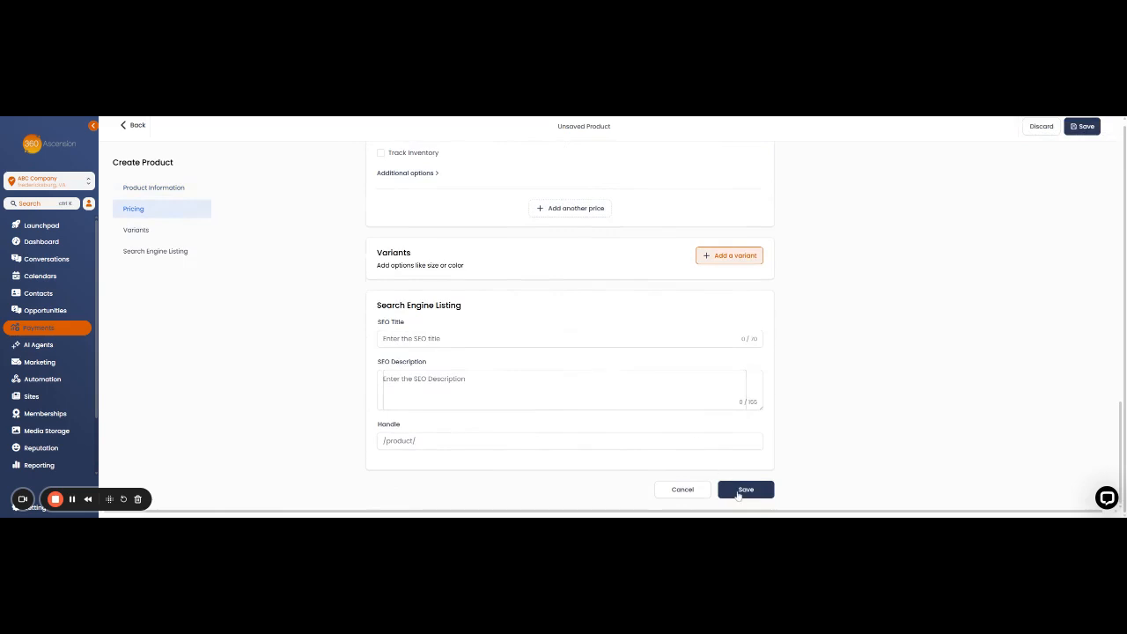
Step: Set the one-time price's amount to $50 and save the product, returning to the product list
left_click(744, 489)
scroll(529, 320, "up", 5)
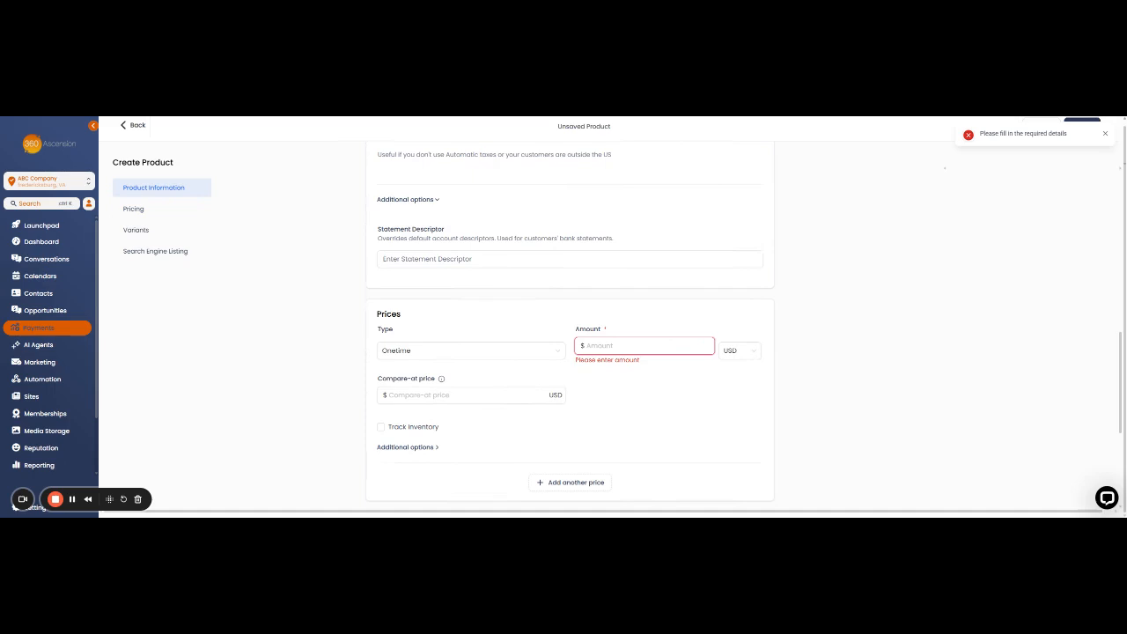
type("50")
scroll(726, 484, "down", 3)
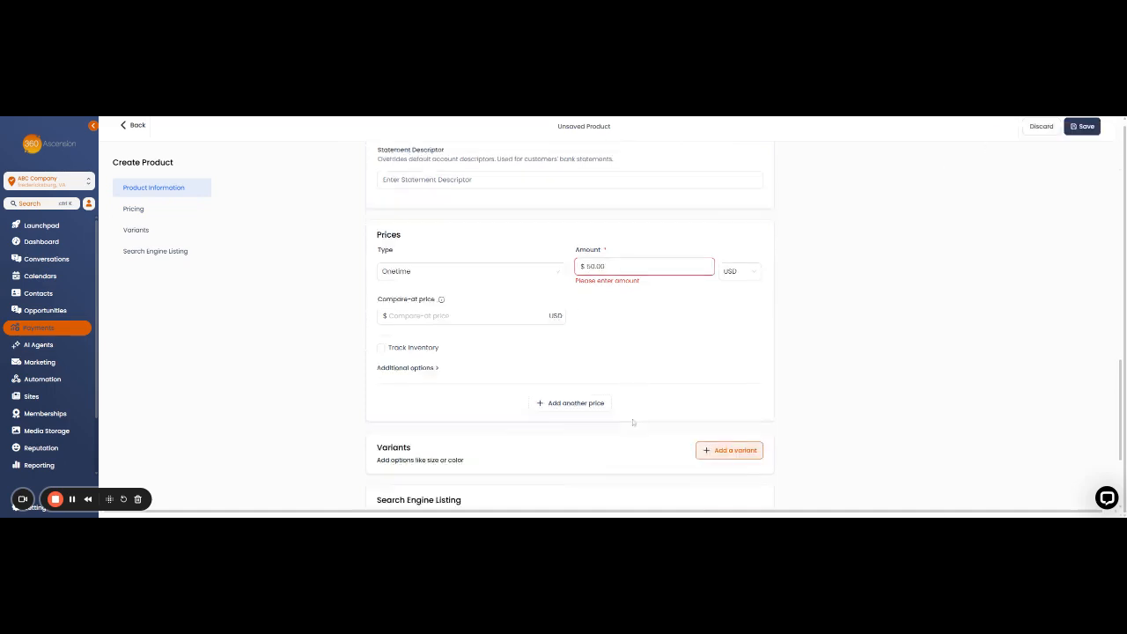
left_click(728, 487)
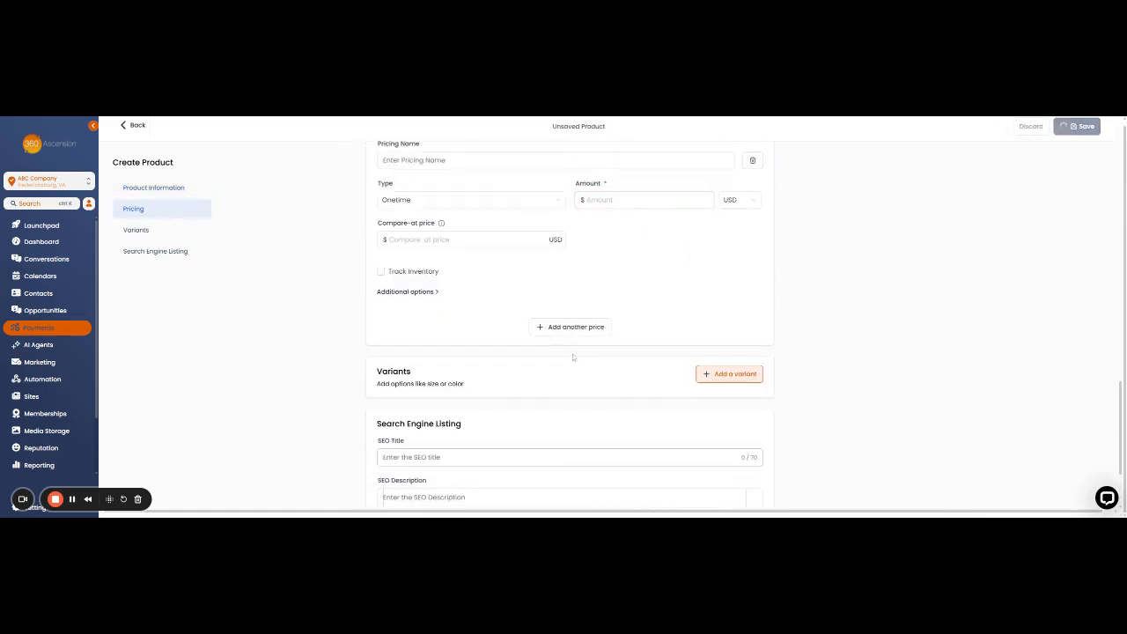
left_click(133, 126)
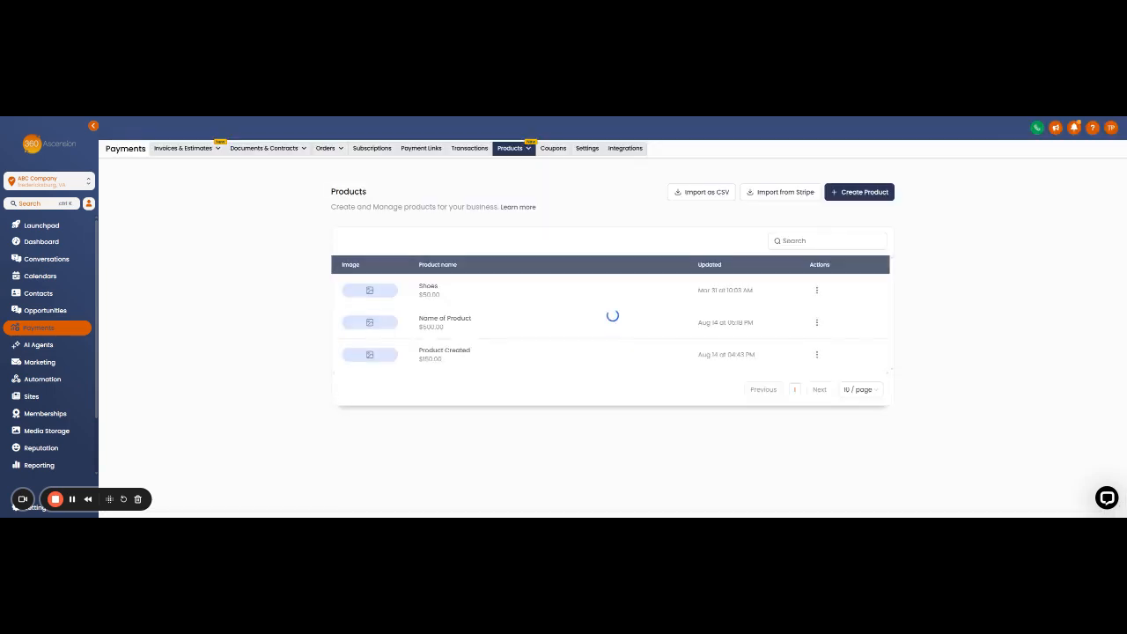